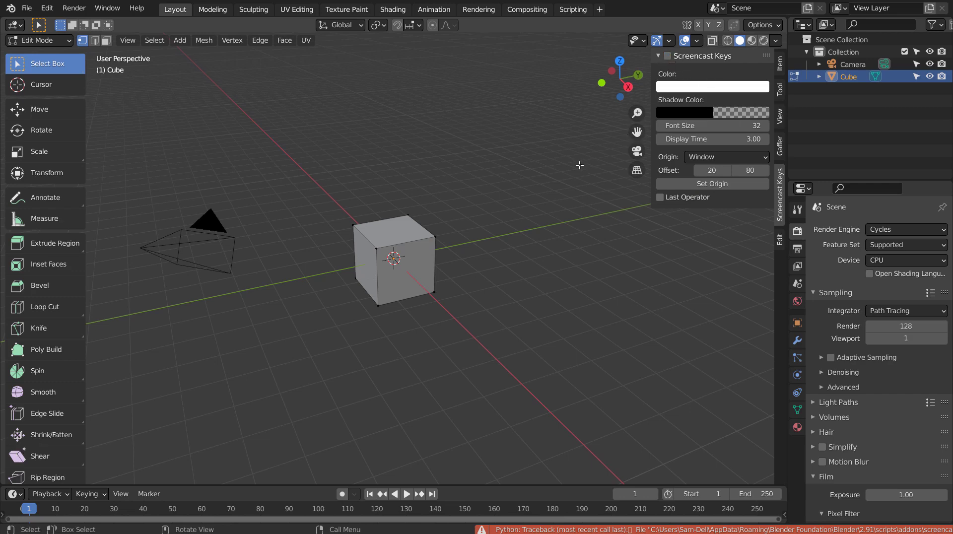
Hide the sidebar and switch the cube from Edit Mode to Object Mode
{"action": "key", "text": "n"}
{"action": "key", "text": "t"}
{"action": "key", "text": "t"}
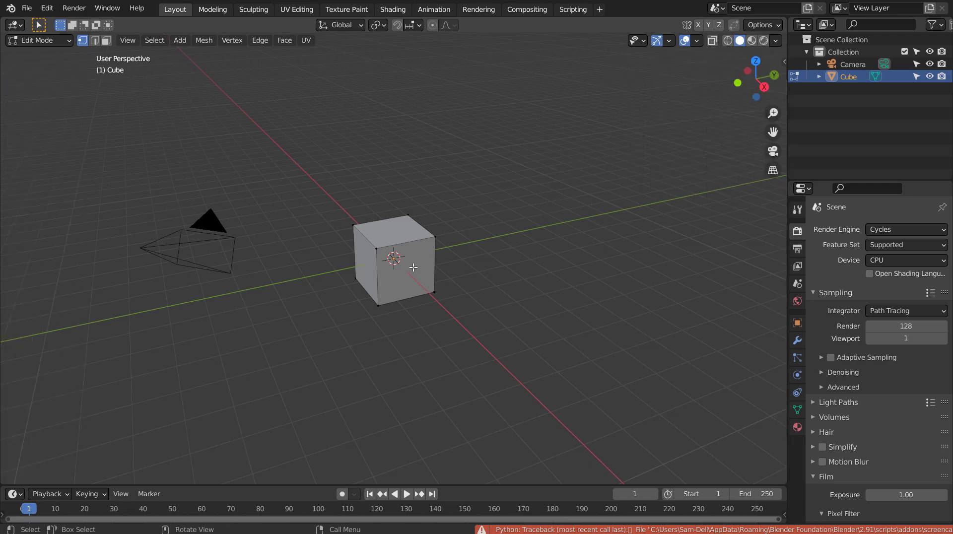
{"action": "key", "text": "Tab"}
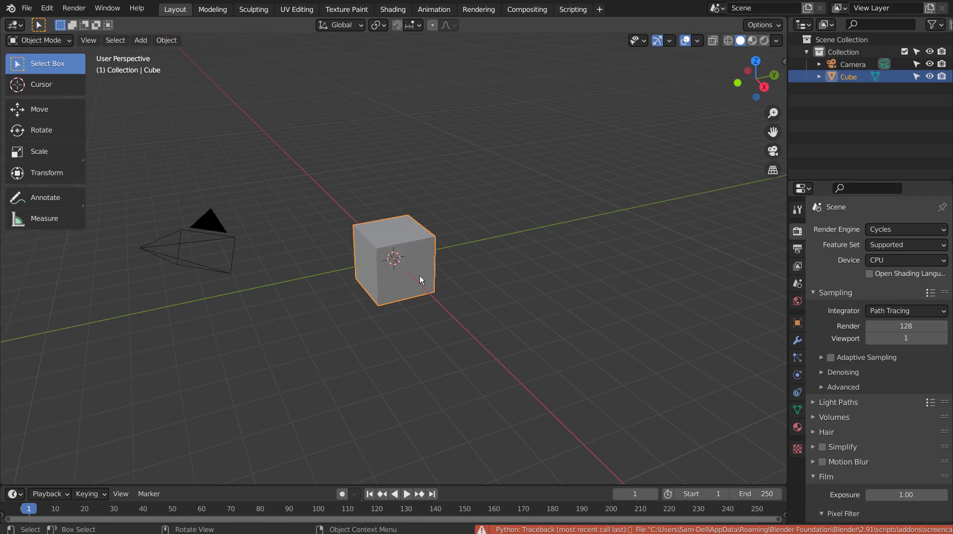
Scale the cube about 4.5 times along X and about 3.2 times along Z
{"action": "key", "text": "s"}
{"action": "key", "text": "x"}
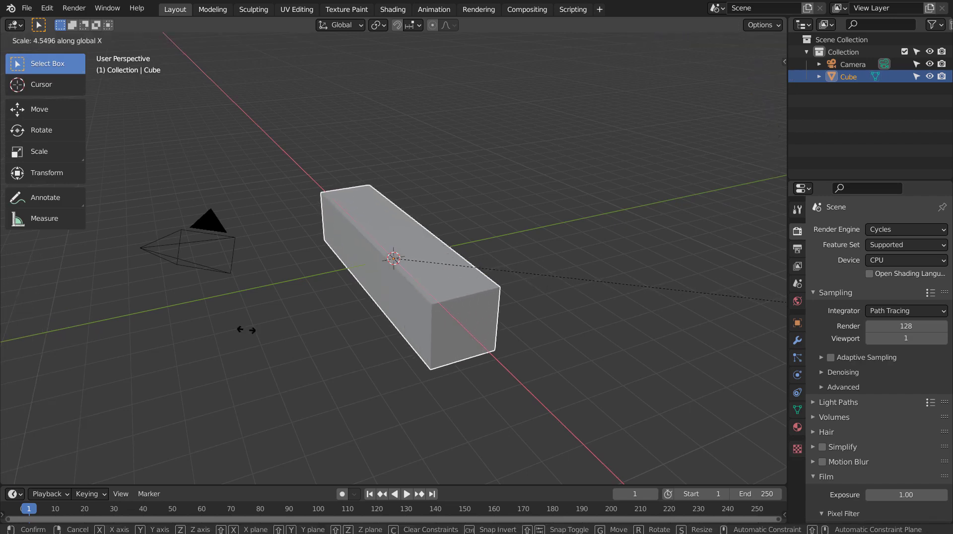
{"action": "left_click", "coordinate": [246, 330]}
{"action": "key", "text": "s"}
{"action": "key", "text": "z"}
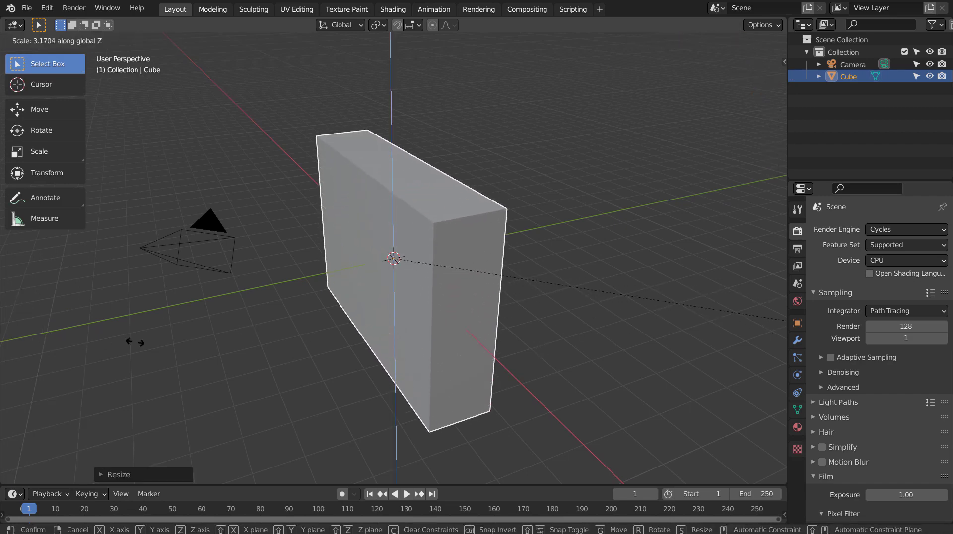
{"action": "left_click", "coordinate": [144, 337]}
{"action": "mouse_move", "coordinate": [315, 293]}
{"action": "middle_mouse_down"}
{"action": "mouse_move", "coordinate": [517, 265]}
{"action": "mouse_move", "coordinate": [362, 284]}
{"action": "middle_mouse_up"}
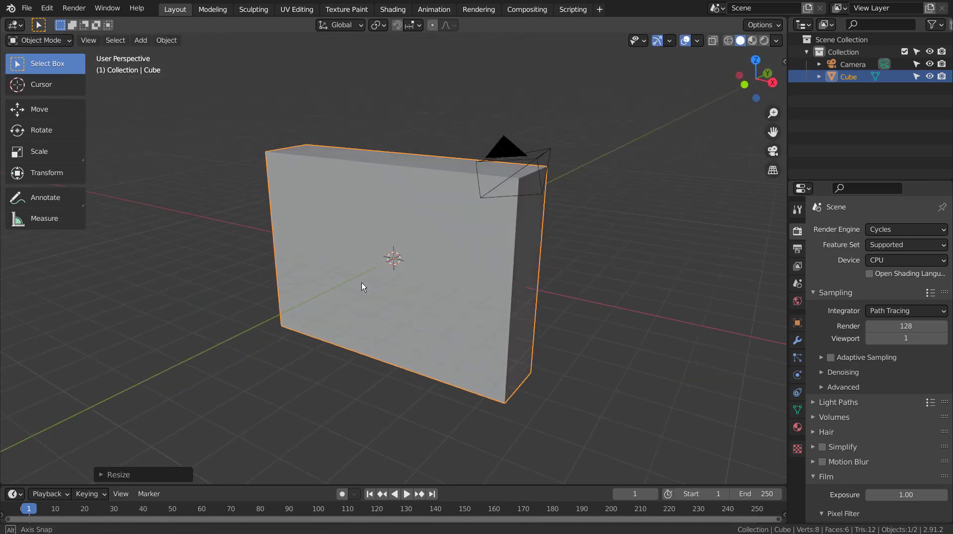
Delete the default Principled BSDF node from the cube's material in the Shading workspace
{"action": "left_click", "coordinate": [397, 9]}
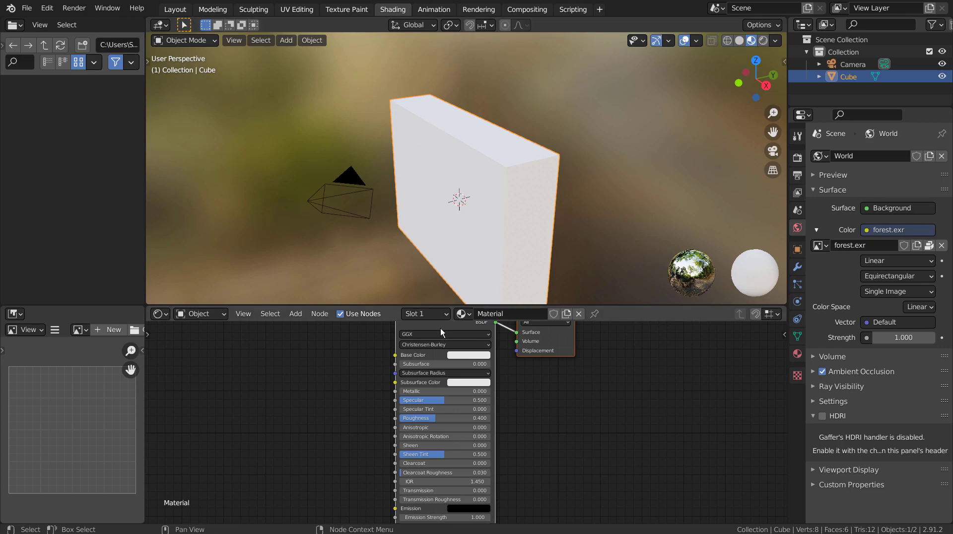
{"action": "scroll", "coordinate": [440, 327], "scroll_direction": "down", "scroll_amount": 3}
{"action": "key", "text": "x"}
Add a Principled Volume node and connect its Volume output to the Material Output's Volume input
{"action": "key", "text": "shift+a"}
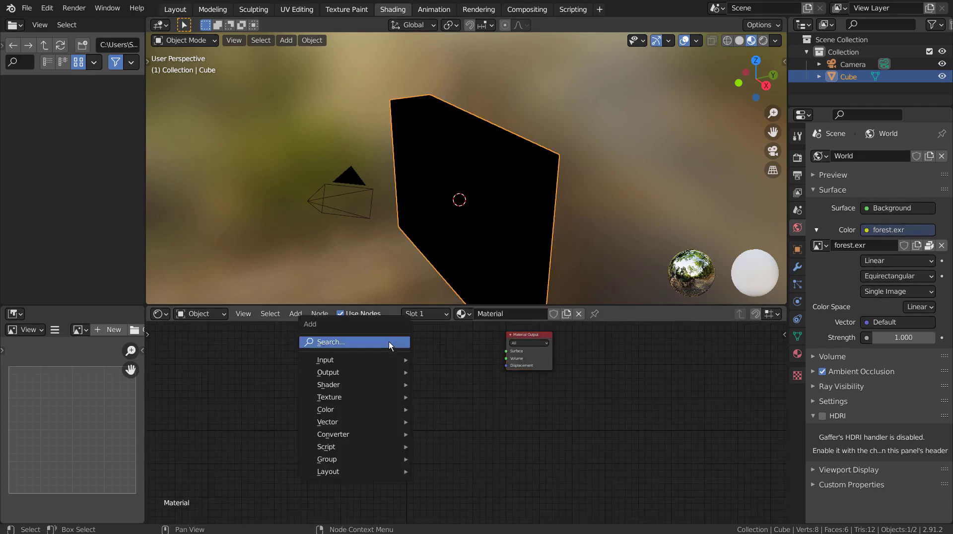
{"action": "left_click", "coordinate": [388, 341]}
{"action": "type", "text": "vol"}
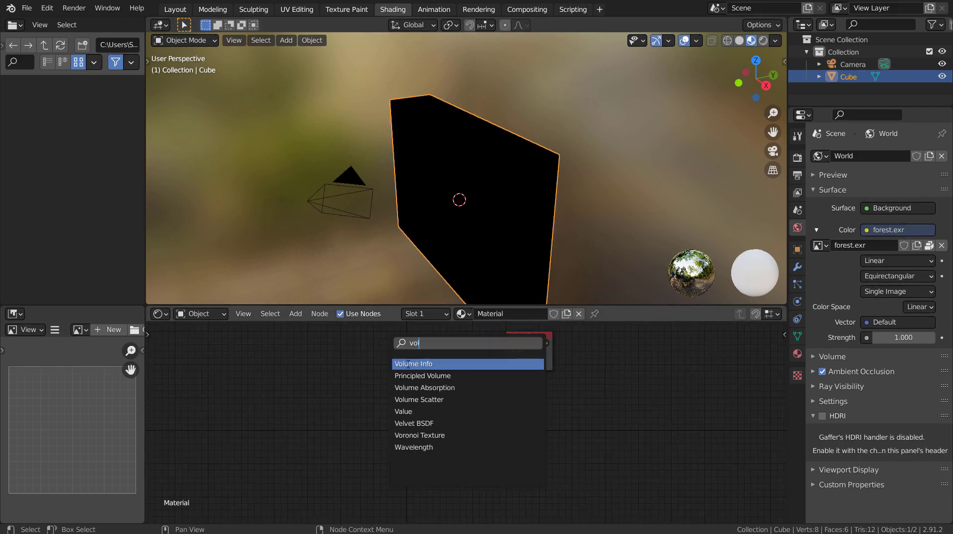
{"action": "key", "text": "Down"}
{"action": "key", "text": "Return"}
{"action": "left_click", "coordinate": [471, 357]}
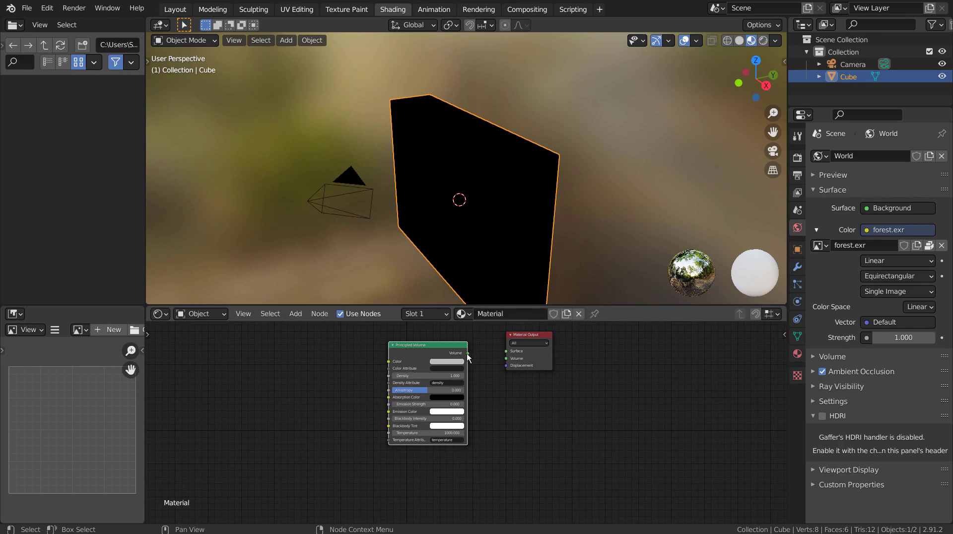
{"action": "left_click_drag", "start_coordinate": [467, 353], "coordinate": [505, 358]}
{"action": "key", "text": "ctrl+space"}
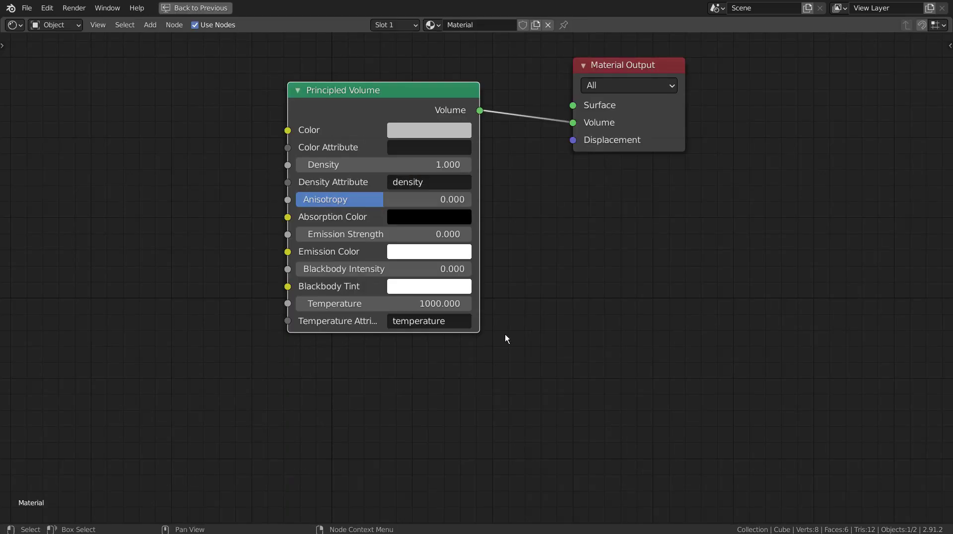
{"action": "key", "text": "Home"}
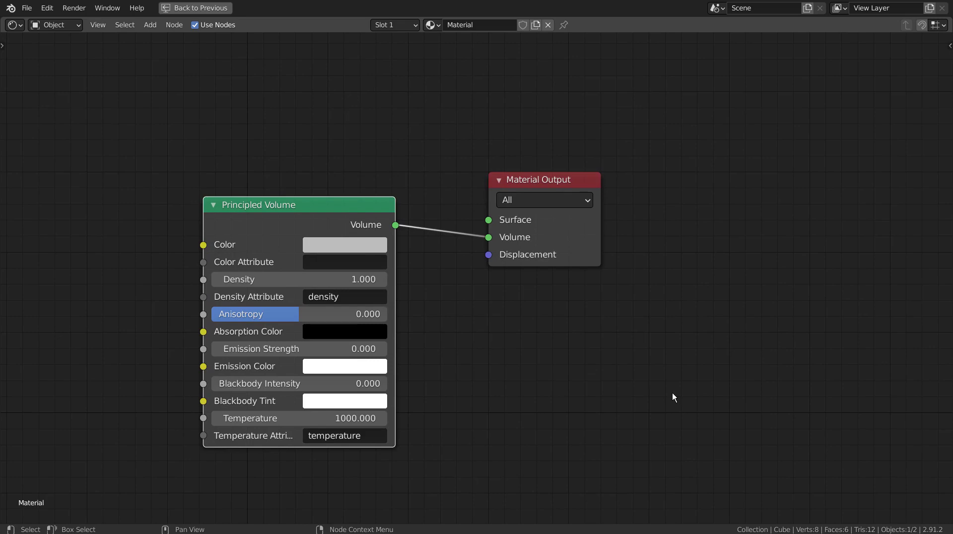
{"action": "key", "text": "ctrl+space"}
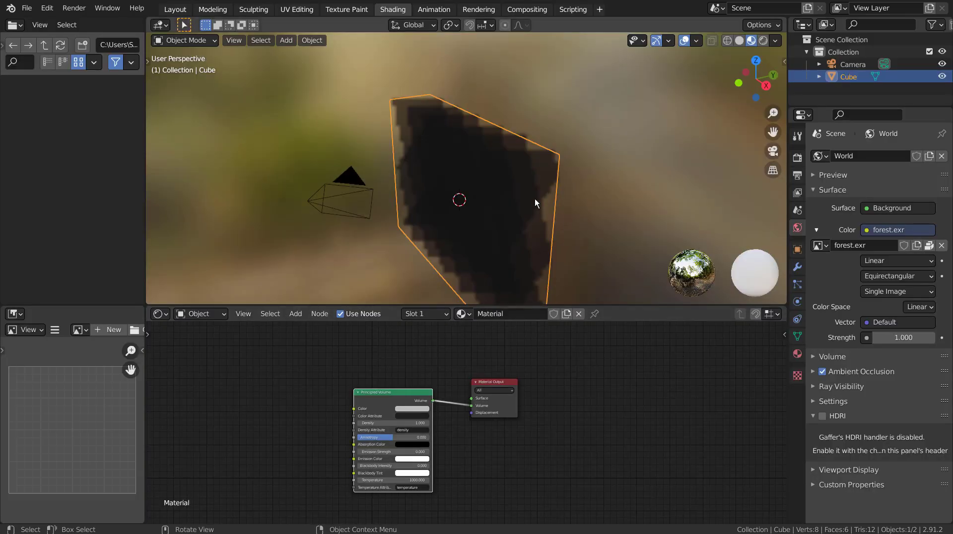
Set the render engine to Eevee with 32 samples for both render and viewport
{"action": "middle_click_drag", "start_coordinate": [502, 220], "coordinate": [555, 196]}
{"action": "left_click", "coordinate": [797, 158]}
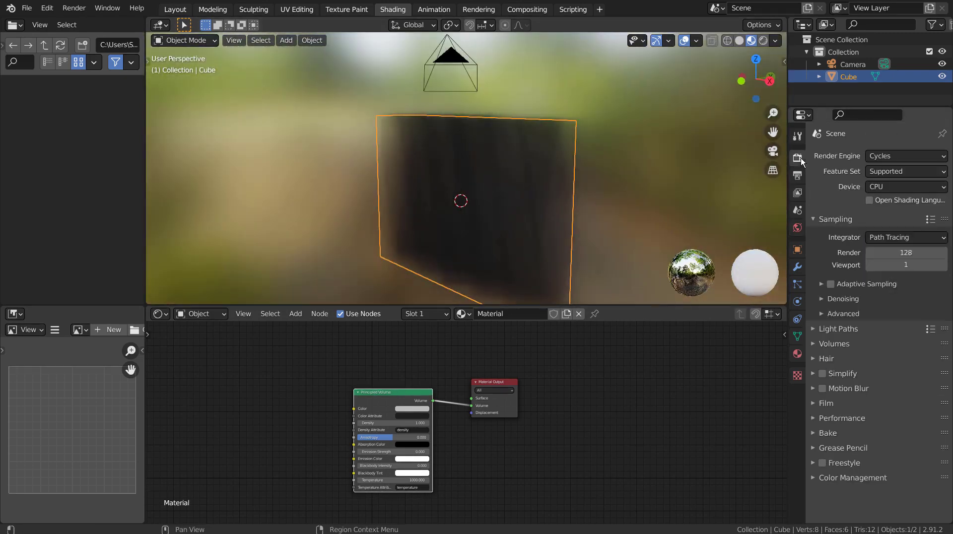
{"action": "left_click", "coordinate": [886, 155]}
{"action": "left_click", "coordinate": [888, 173]}
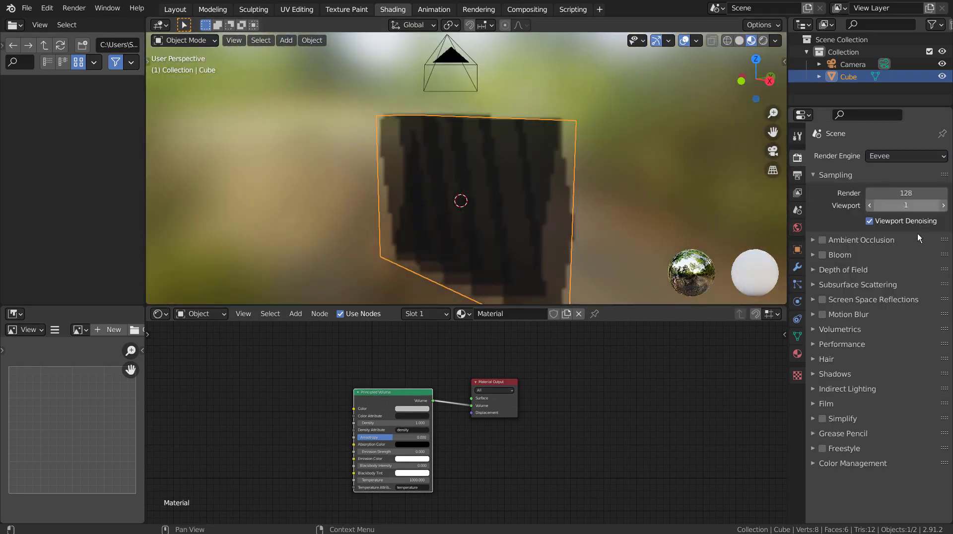
{"action": "left_click", "coordinate": [909, 195]}
{"action": "type", "text": "32"}
{"action": "key", "text": "Tab"}
{"action": "type", "text": "32"}
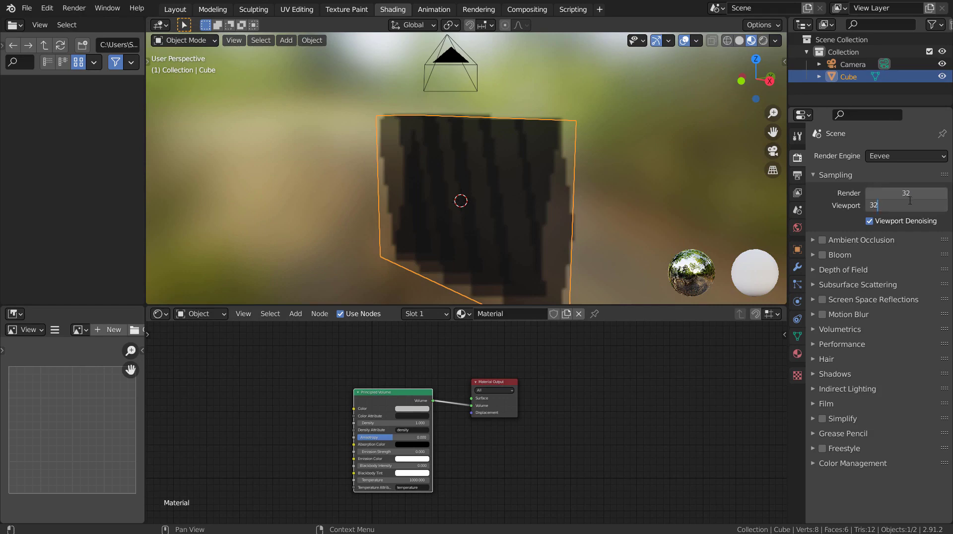
{"action": "key", "text": "Return"}
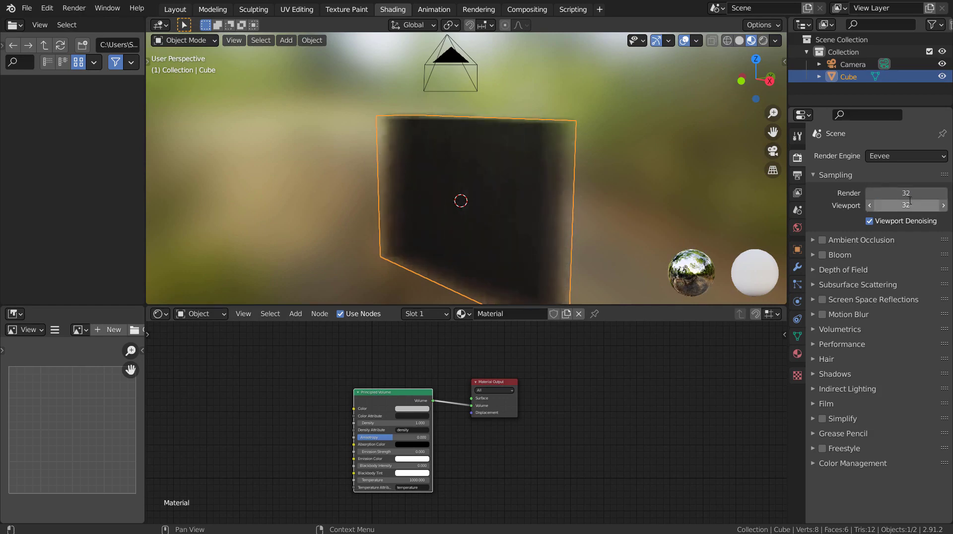
Return to the Layout workspace and add a text object at the scene's origin
{"action": "left_click", "coordinate": [174, 9]}
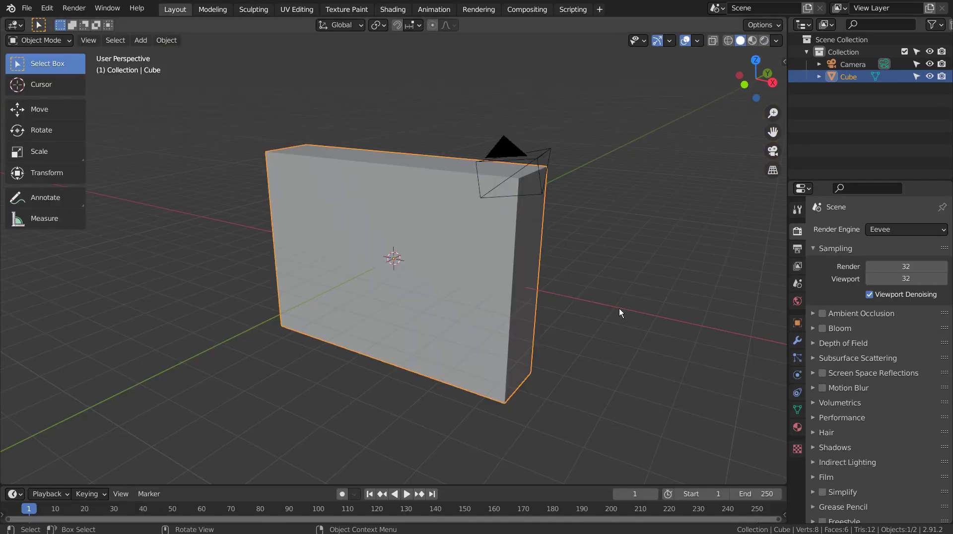
{"action": "mouse_move", "coordinate": [618, 309]}
{"action": "middle_mouse_down"}
{"action": "mouse_move", "coordinate": [496, 308]}
{"action": "mouse_move", "coordinate": [715, 300]}
{"action": "mouse_move", "coordinate": [617, 304]}
{"action": "mouse_move", "coordinate": [630, 302]}
{"action": "middle_mouse_up"}
{"action": "left_click", "coordinate": [630, 302]}
{"action": "key", "text": "shift+a"}
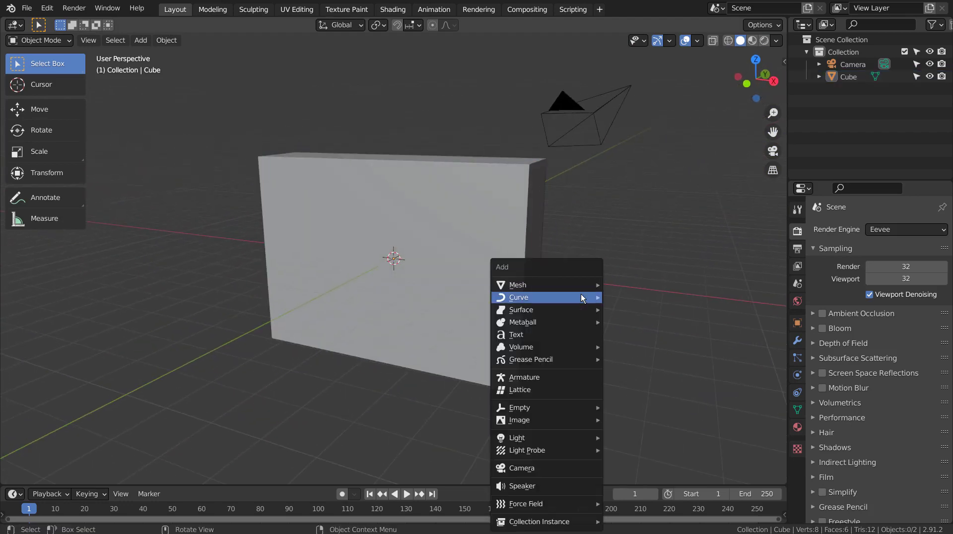
{"action": "left_click", "coordinate": [564, 335]}
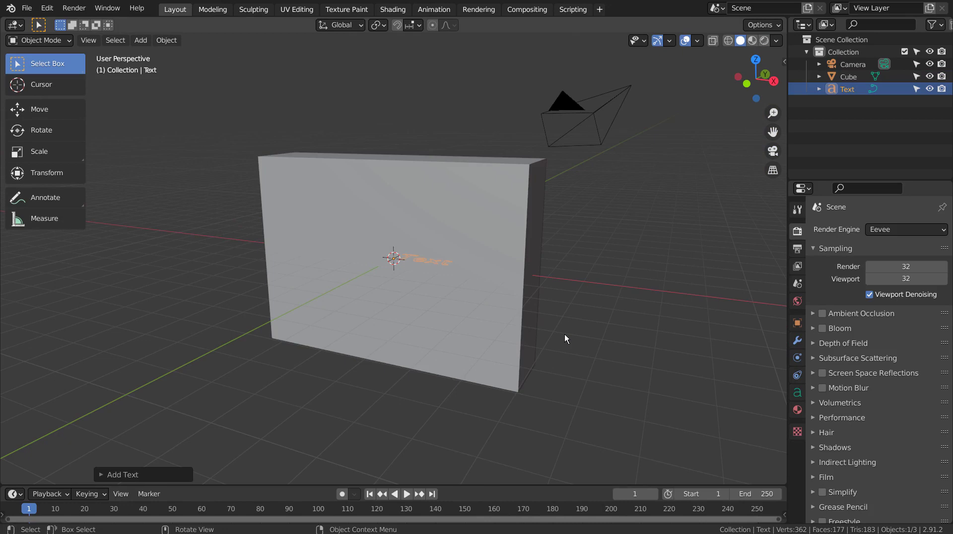
Replace the text object's default content with "SHADOW TEXT"
{"action": "key", "text": "Tab"}
{"action": "key", "text": "BackSpace"}
{"action": "key", "text": "BackSpace"}
{"action": "key", "text": "BackSpace"}
{"action": "key", "text": "BackSpace"}
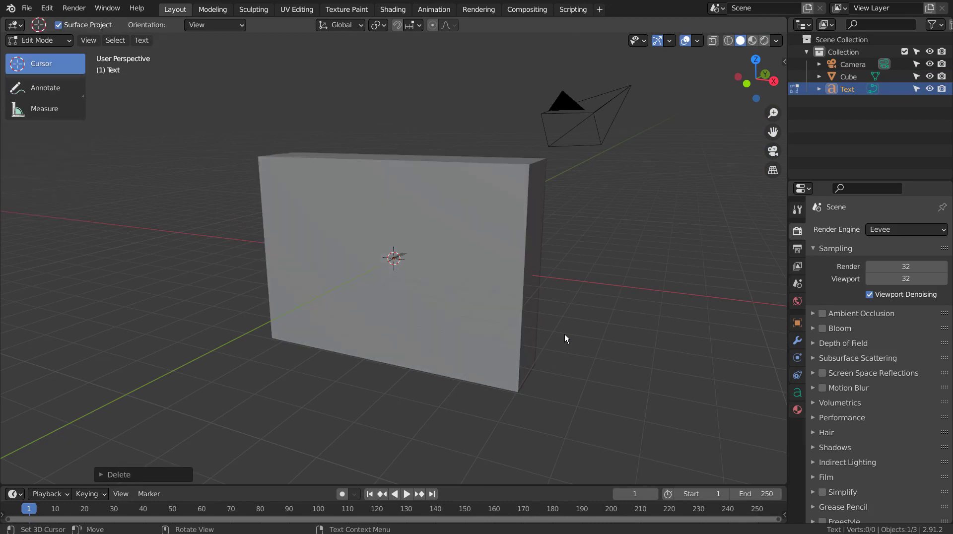
{"action": "type", "text": "EXAMPLE TEXT"}
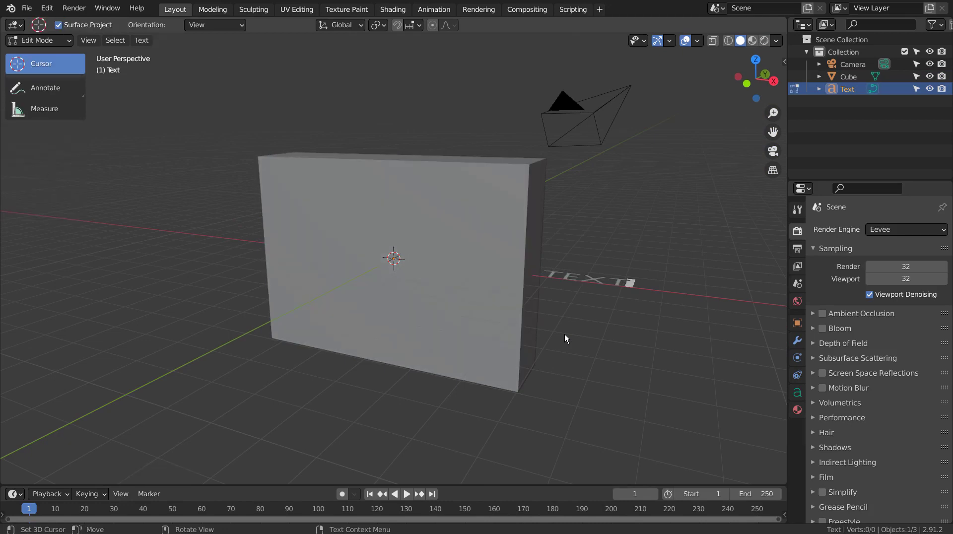
{"action": "key", "text": "Tab"}
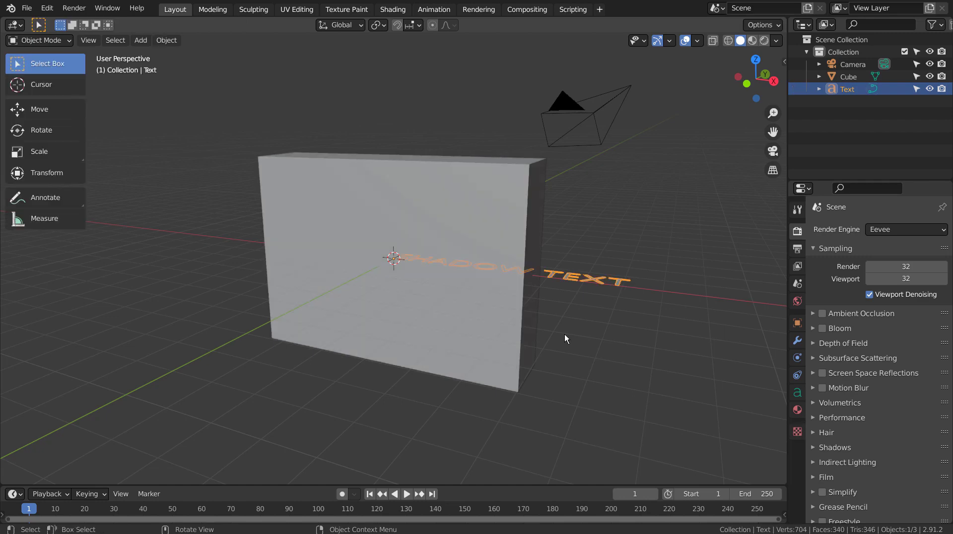
Rotate the text 90 degrees about the X axis so it stands upright
{"action": "type", "text": "r"}
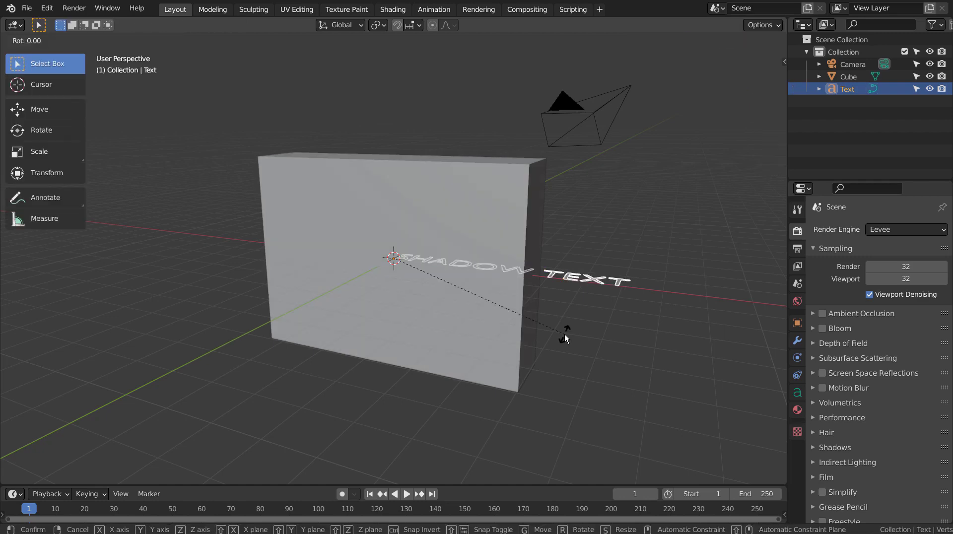
{"action": "type", "text": "x90"}
{"action": "key", "text": "Return"}
Give the text thickness by setting its geometry Extrude to 0.08 m
{"action": "middle_click_drag", "start_coordinate": [564, 335], "coordinate": [585, 353]}
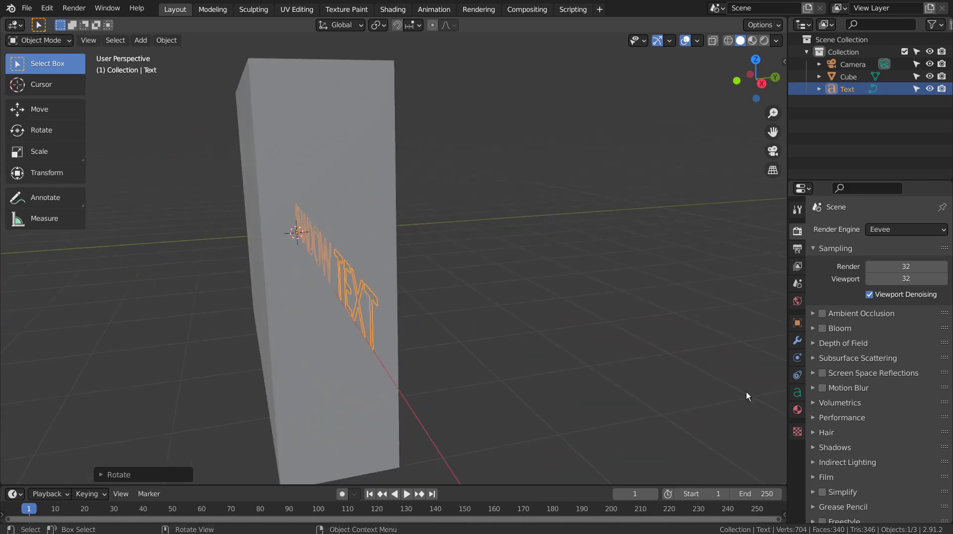
{"action": "left_click", "coordinate": [797, 393]}
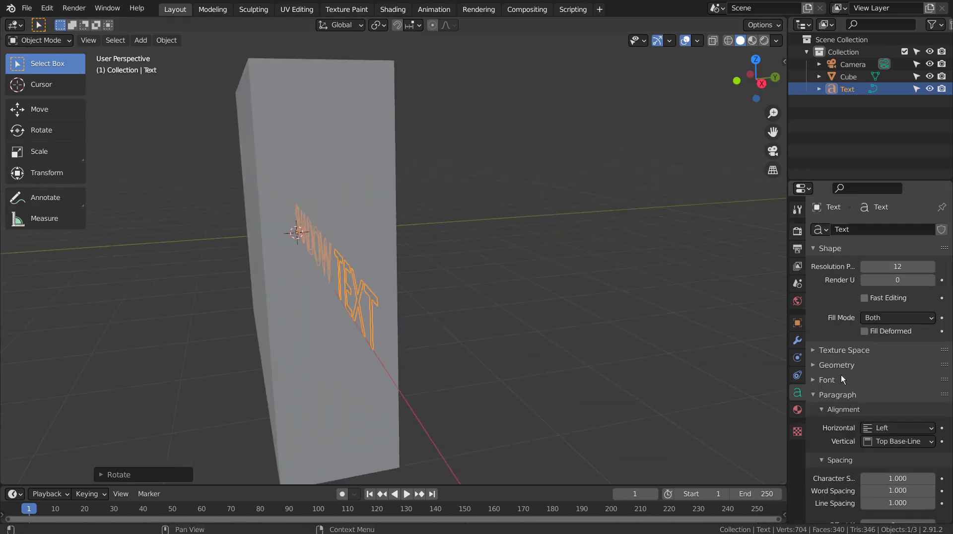
{"action": "left_click", "coordinate": [812, 365]}
{"action": "mouse_move", "coordinate": [897, 396]}
{"action": "left_mouse_down"}
{"action": "mouse_move", "coordinate": [918, 397]}
{"action": "mouse_move", "coordinate": [888, 396]}
{"action": "left_mouse_up"}
{"action": "middle_click_drag", "start_coordinate": [492, 377], "coordinate": [609, 362]}
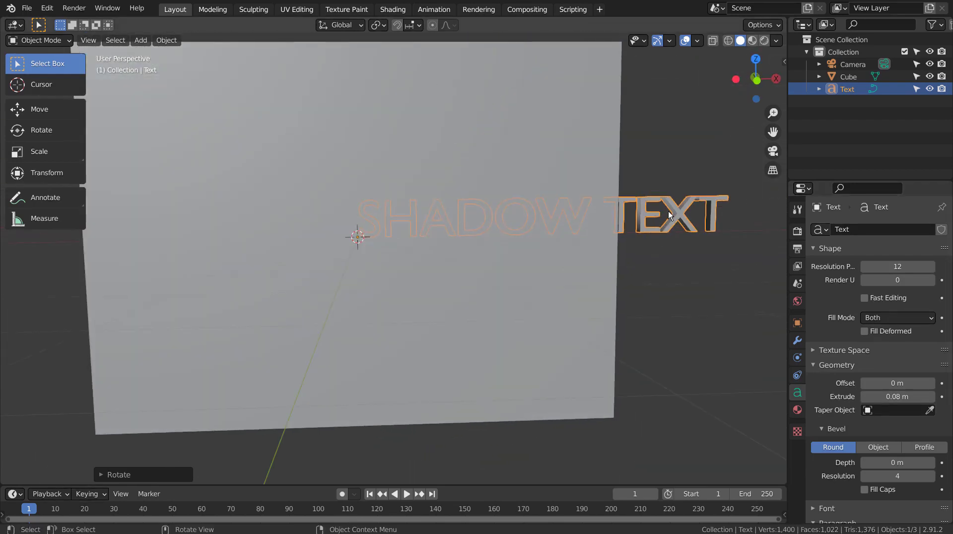
Move the text about -3.65 m along X to center it on the cube in front view
{"action": "key", "text": "KP_1"}
{"action": "key", "text": "g"}
{"action": "key", "text": "x"}
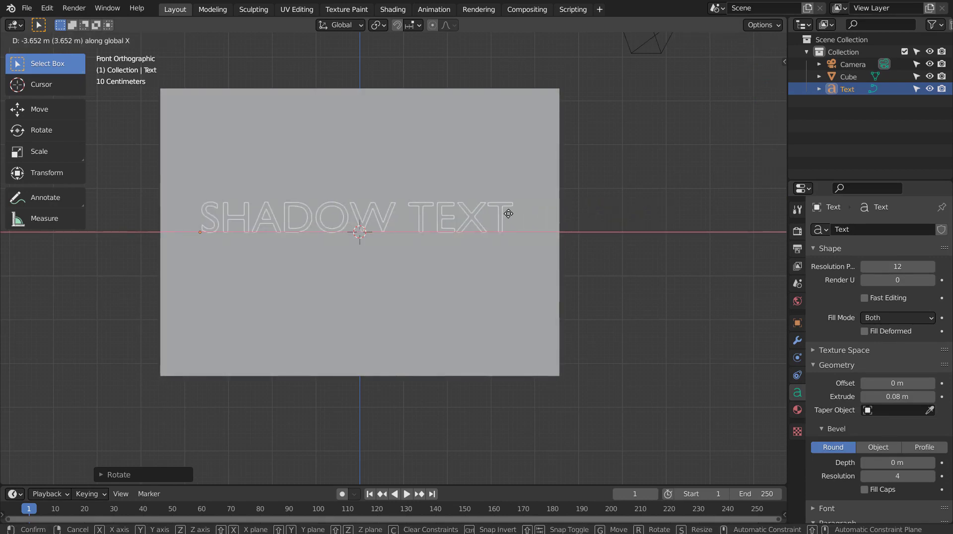
{"action": "left_click", "coordinate": [511, 213]}
Scale the cube up along X so it extends well beyond both ends of the text
{"action": "middle_click_drag", "start_coordinate": [579, 269], "coordinate": [510, 281]}
{"action": "left_click", "coordinate": [518, 243]}
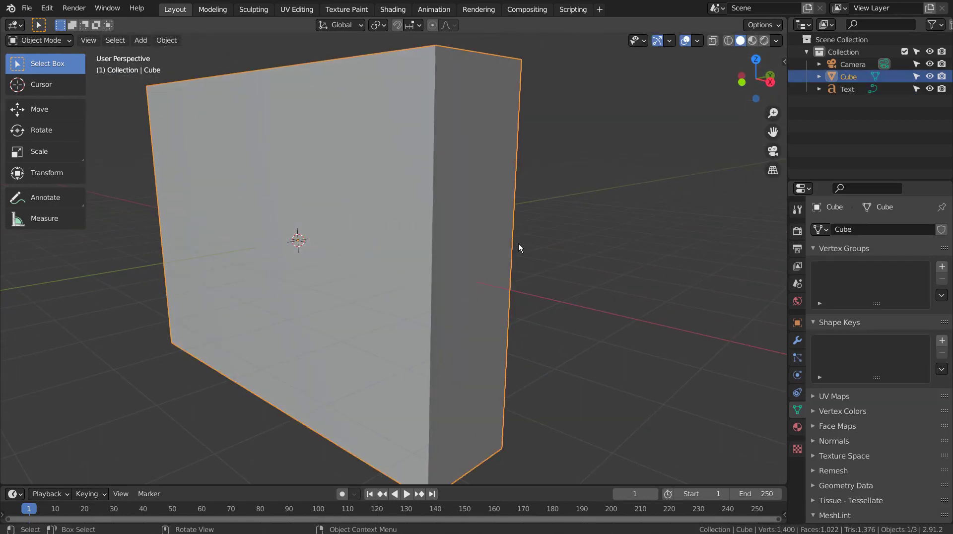
{"action": "key", "text": "s"}
{"action": "key", "text": "x"}
{"action": "left_click", "coordinate": [689, 253]}
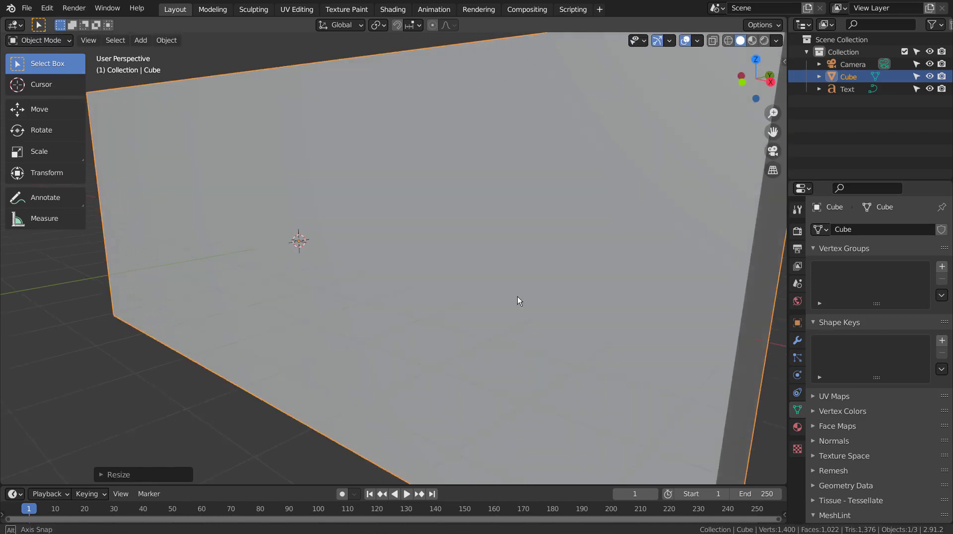
Show the scene in wireframe and add a spot light at the origin
{"action": "key", "text": "shift+z"}
{"action": "middle_click_drag", "start_coordinate": [561, 296], "coordinate": [510, 157]}
{"action": "left_click", "coordinate": [510, 157]}
{"action": "key", "text": "shift+a"}
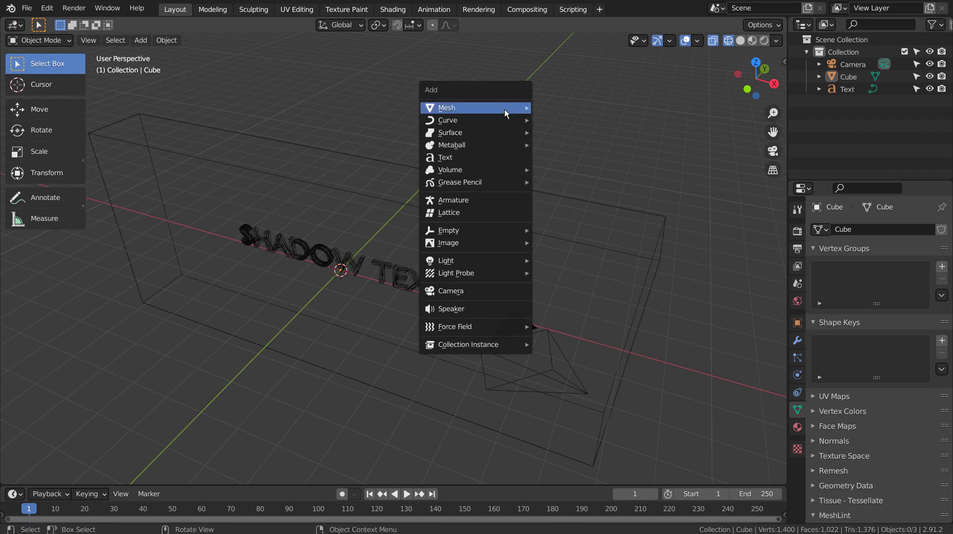
{"action": "mouse_move", "coordinate": [508, 258]}
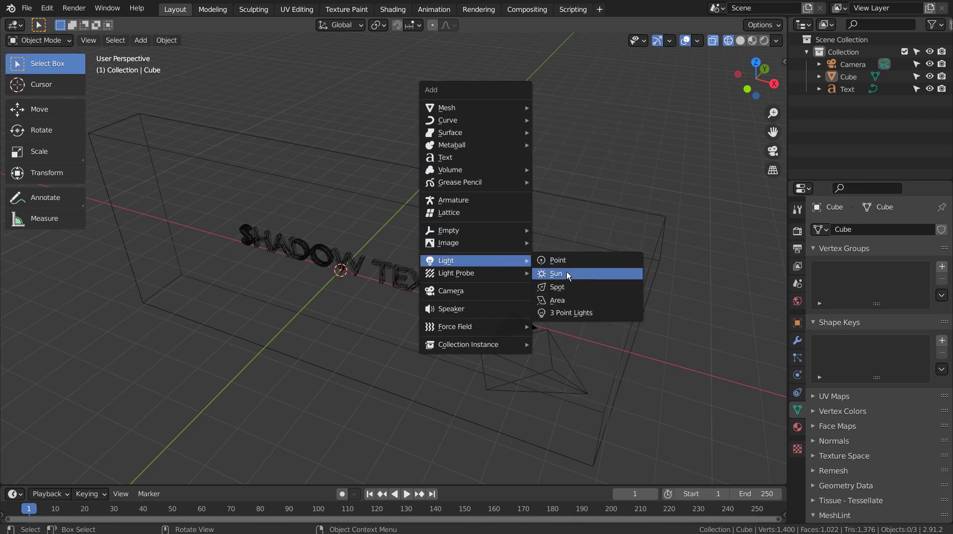
{"action": "left_click", "coordinate": [567, 287]}
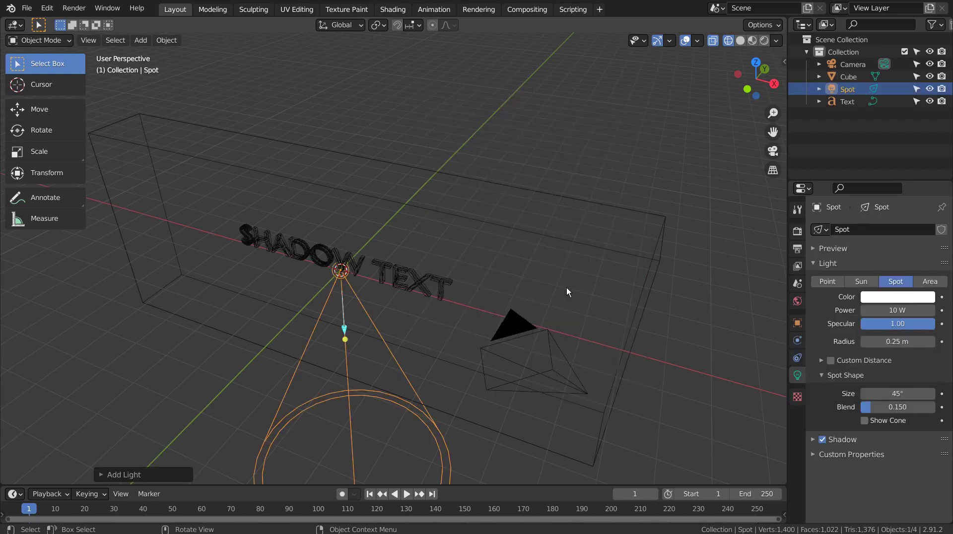
Add a Track To constraint to the spot light with the Text object as its target
{"action": "left_click", "coordinate": [798, 357]}
{"action": "left_click", "coordinate": [892, 230]}
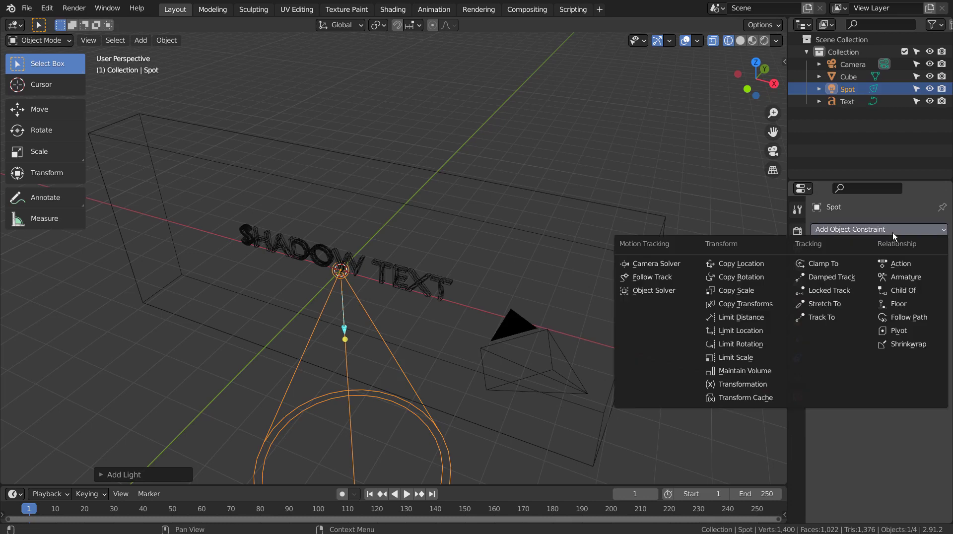
{"action": "left_click", "coordinate": [839, 319]}
{"action": "left_click", "coordinate": [868, 270]}
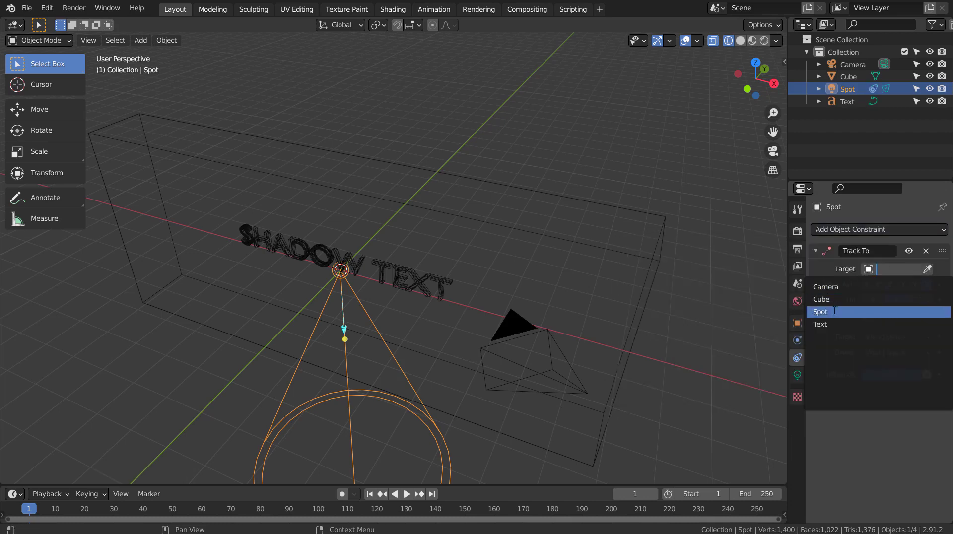
{"action": "left_click", "coordinate": [833, 325]}
{"action": "key", "text": "KP_7"}
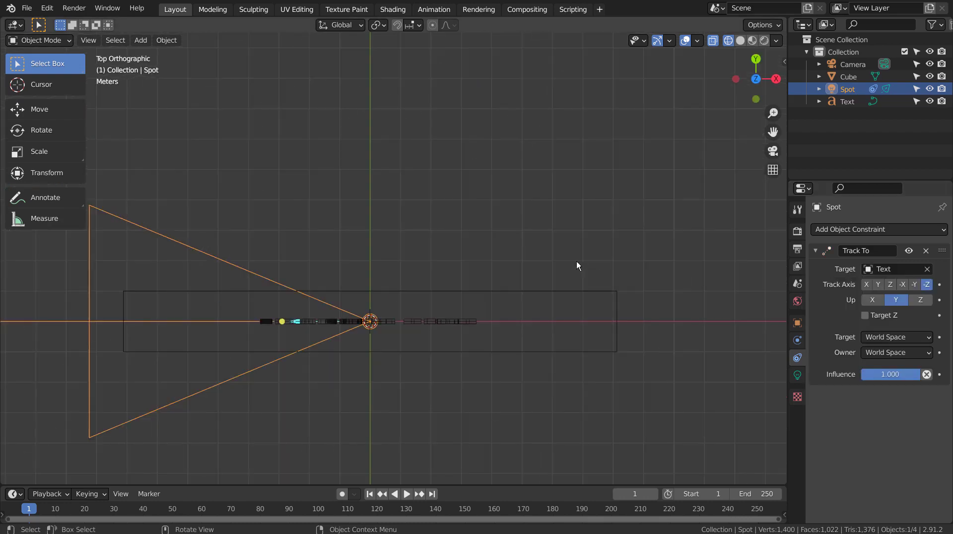
Move the spot light behind the text toward positive Y in top view and show the scene in rendered shading
{"action": "key", "text": "g"}
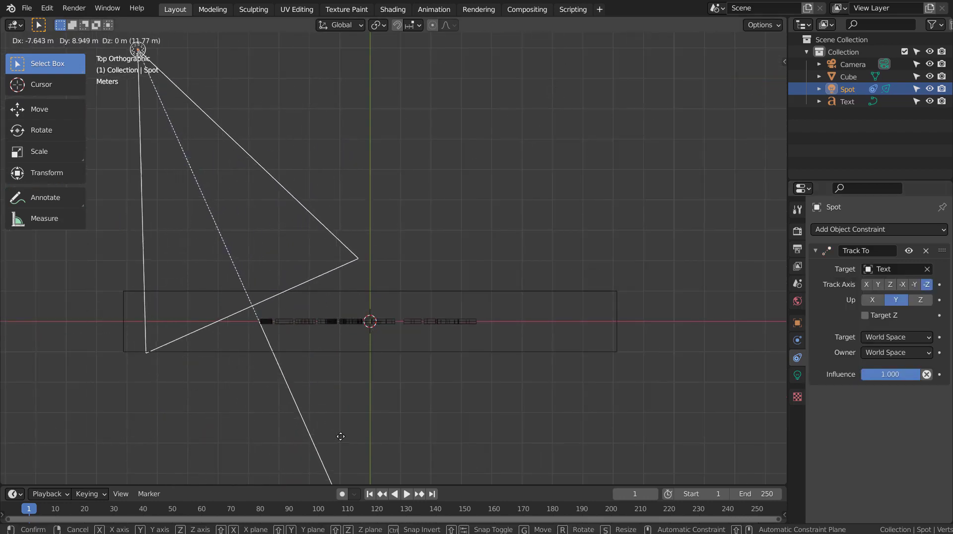
{"action": "left_click", "coordinate": [357, 96]}
{"action": "middle_click_drag", "start_coordinate": [556, 308], "coordinate": [569, 156]}
{"action": "left_click", "coordinate": [762, 41]}
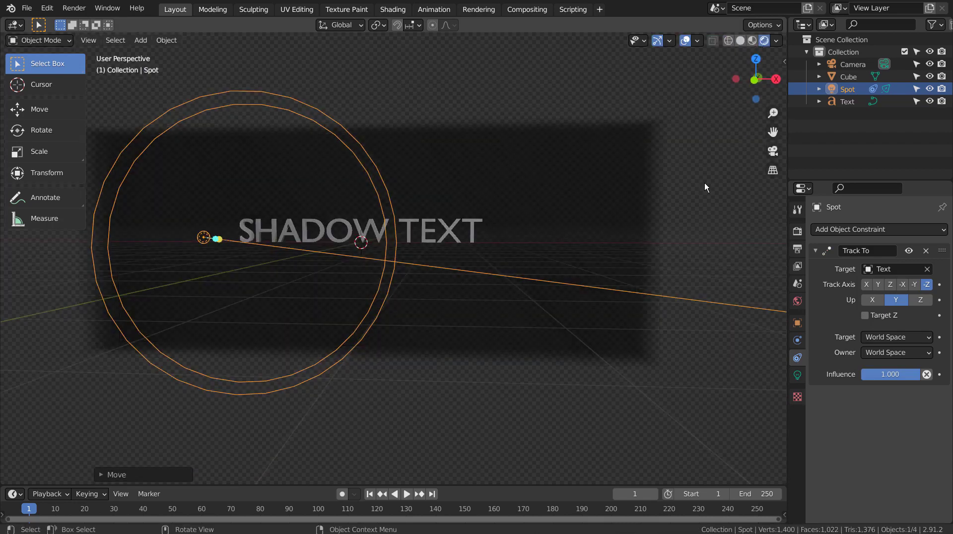
{"action": "scroll", "coordinate": [629, 233], "scroll_direction": "up", "scroll_amount": 5}
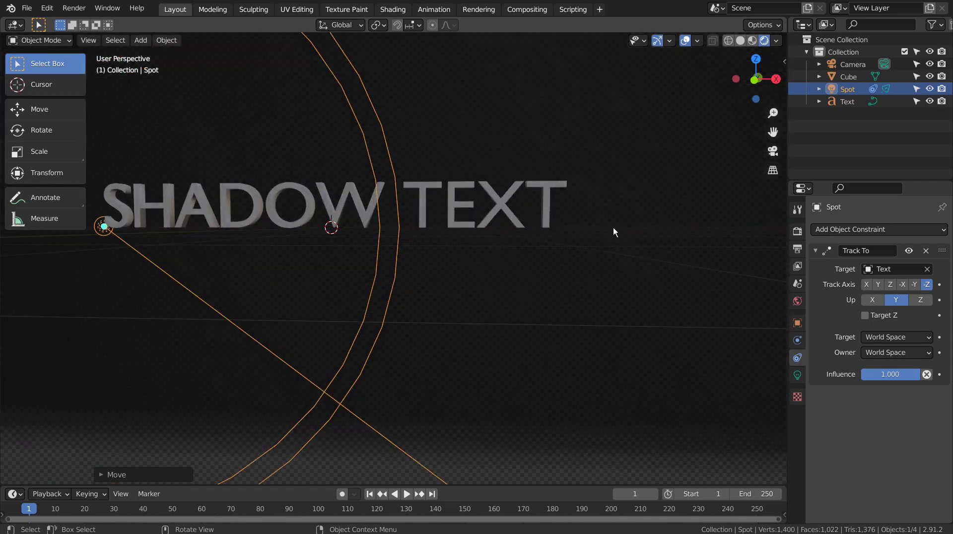
{"action": "middle_click_drag", "start_coordinate": [613, 227], "coordinate": [609, 273]}
Enable Bloom in the Eevee render settings
{"action": "left_click", "coordinate": [796, 231]}
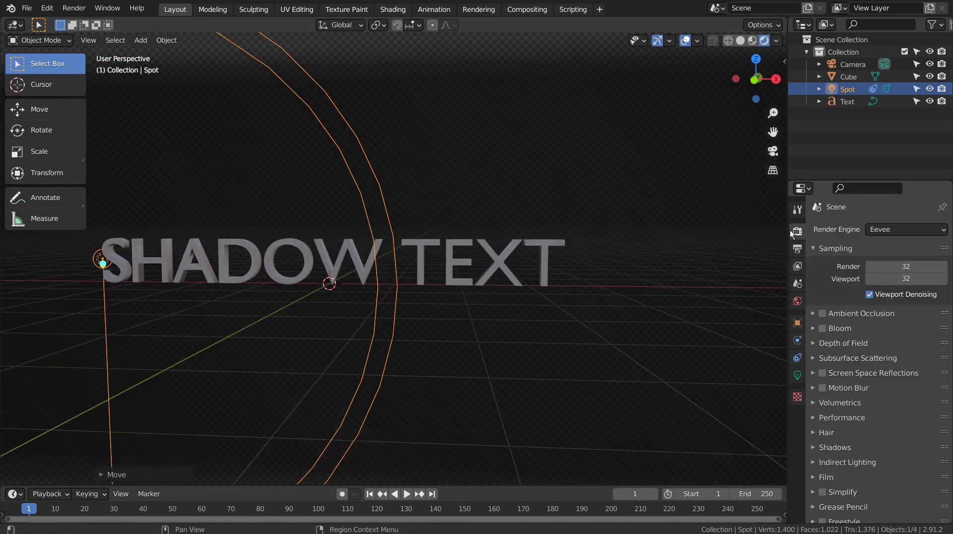
{"action": "scroll", "coordinate": [826, 271], "scroll_direction": "down", "scroll_amount": 5}
{"action": "left_click", "coordinate": [822, 248]}
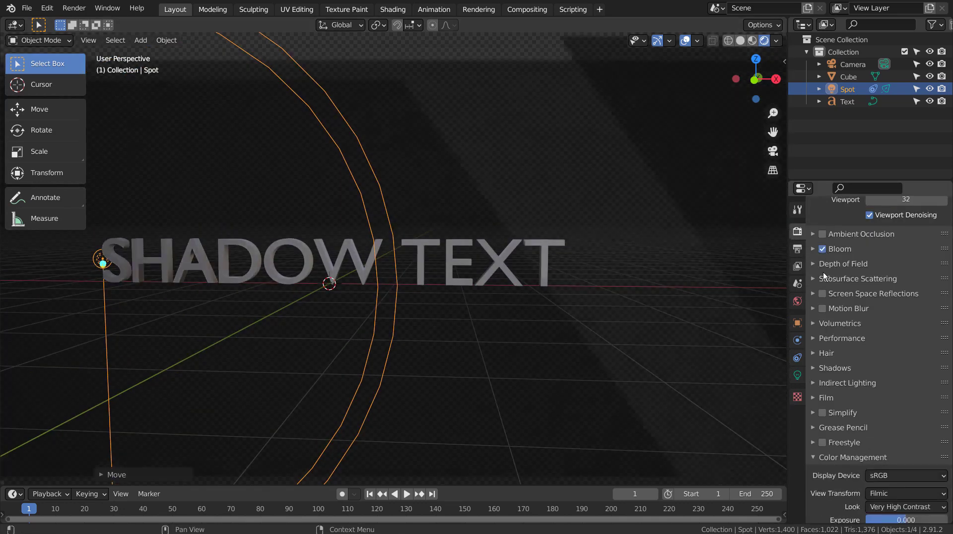
Set the volumetrics tile size to 16 px and enable Volumetric Shadows
{"action": "scroll", "coordinate": [837, 293], "scroll_direction": "down", "scroll_amount": 7}
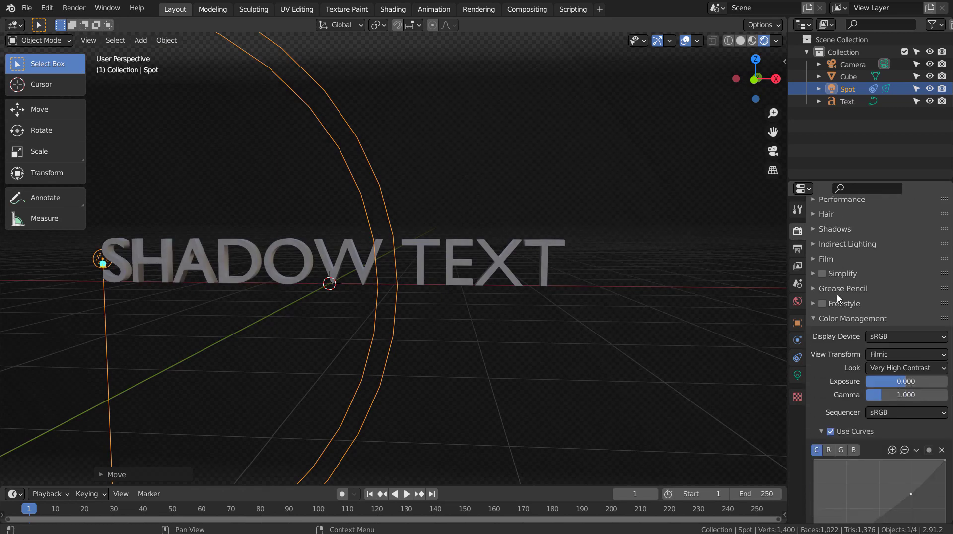
{"action": "scroll", "coordinate": [837, 294], "scroll_direction": "up", "scroll_amount": 3}
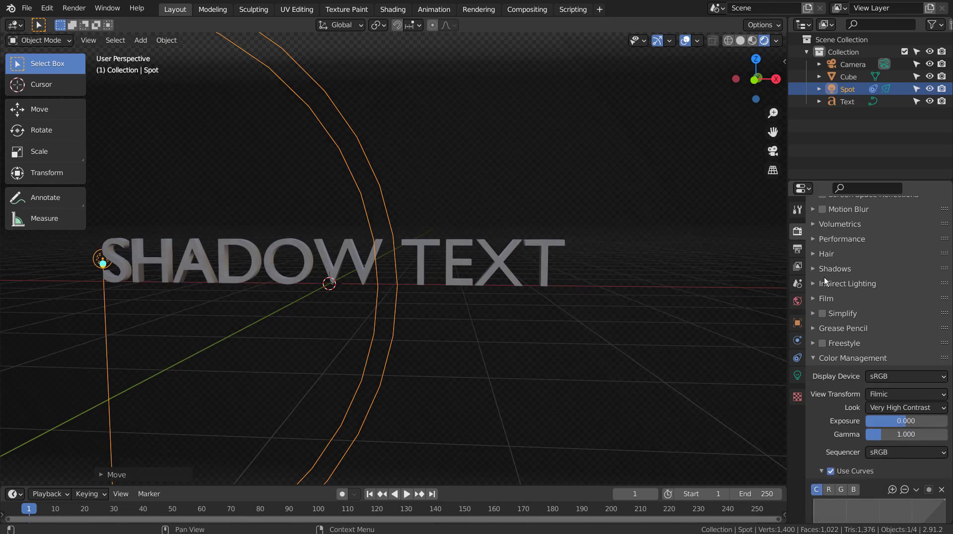
{"action": "left_click", "coordinate": [814, 224]}
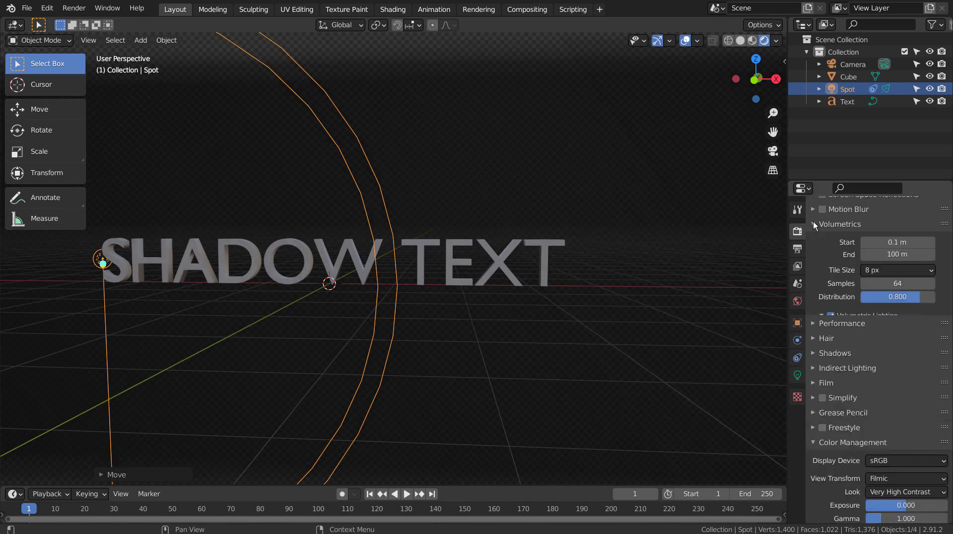
{"action": "left_click", "coordinate": [891, 270]}
{"action": "left_click", "coordinate": [889, 321]}
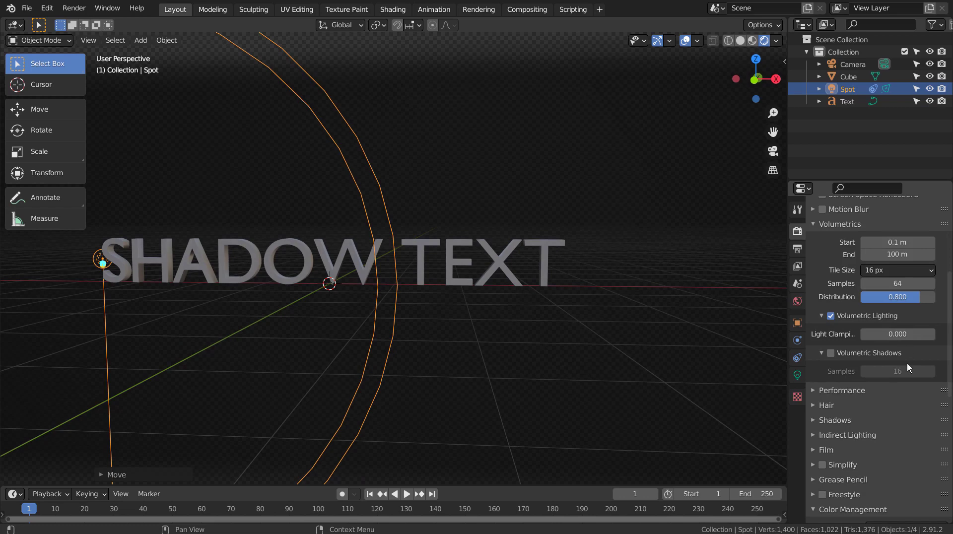
{"action": "left_click", "coordinate": [832, 353]}
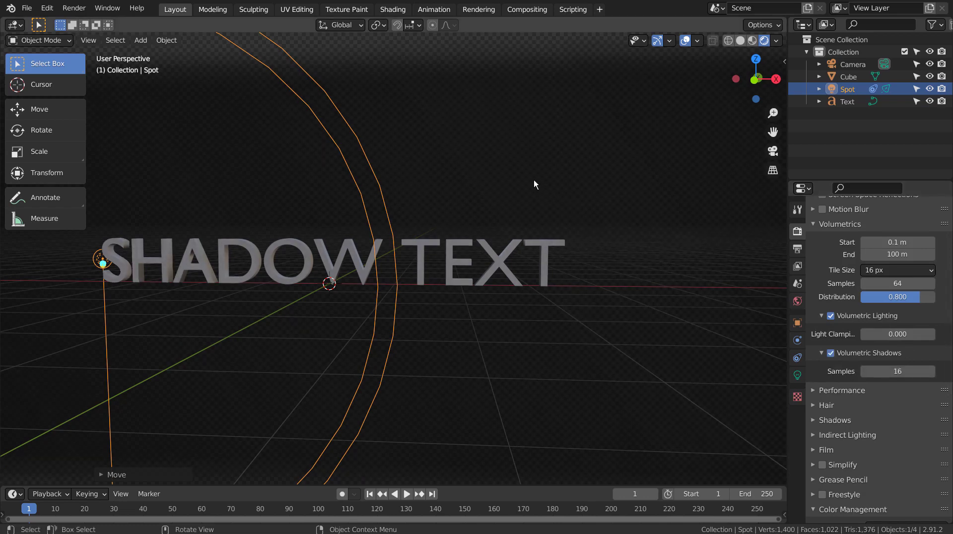
Set the spot light's power to 11111 W and view the lit text from the front
{"action": "middle_click_drag", "start_coordinate": [534, 180], "coordinate": [470, 284]}
{"action": "scroll", "coordinate": [565, 210], "scroll_direction": "down", "scroll_amount": 2}
{"action": "scroll", "coordinate": [565, 210], "scroll_direction": "down", "scroll_amount": 2}
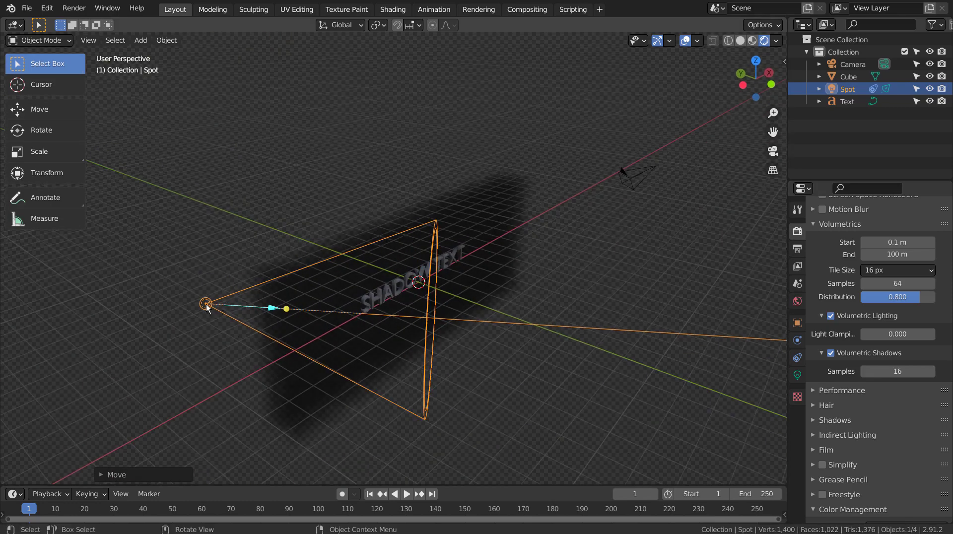
{"action": "left_click", "coordinate": [797, 375]}
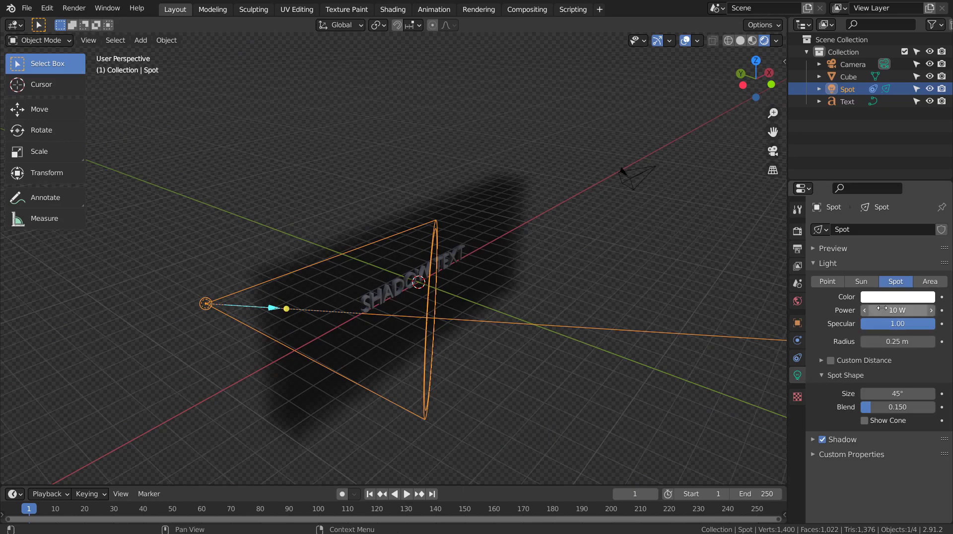
{"action": "left_click", "coordinate": [881, 309]}
{"action": "key", "text": "Return"}
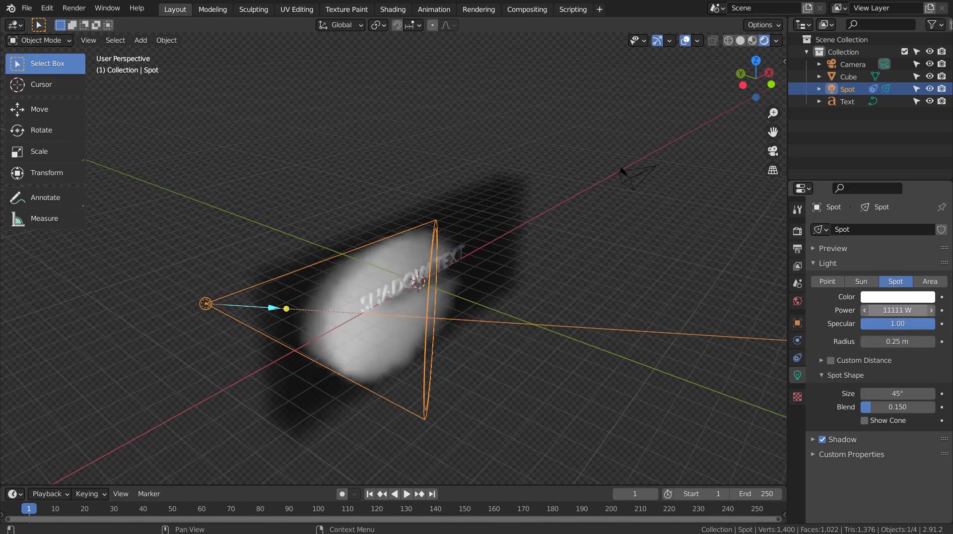
{"action": "middle_click_drag", "start_coordinate": [710, 317], "coordinate": [625, 294]}
{"action": "scroll", "coordinate": [555, 337], "scroll_direction": "up", "scroll_amount": 5}
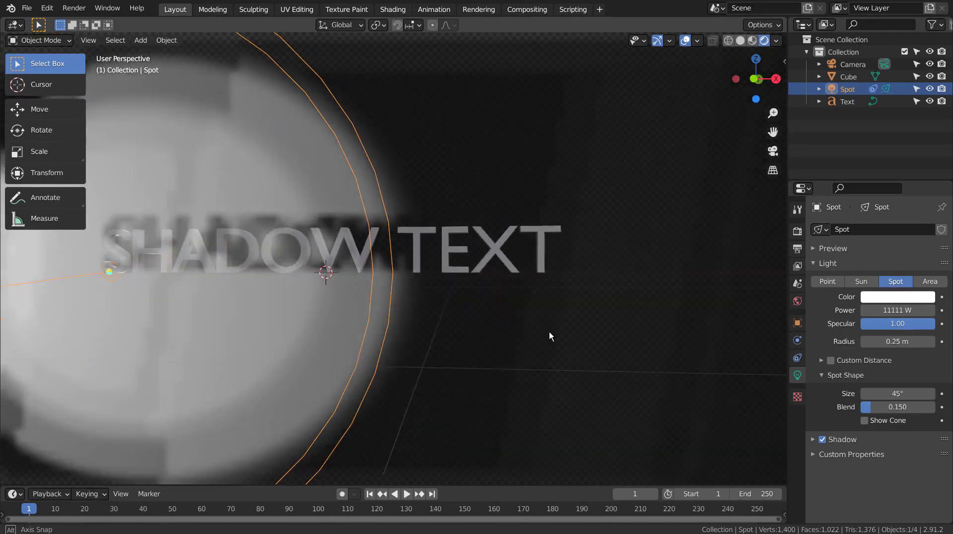
Extend the volume cube behind the text by moving its light-facing side face outward along positive Y
{"action": "middle_click_drag", "start_coordinate": [549, 332], "coordinate": [683, 370]}
{"action": "scroll", "coordinate": [660, 350], "scroll_direction": "down", "scroll_amount": 4}
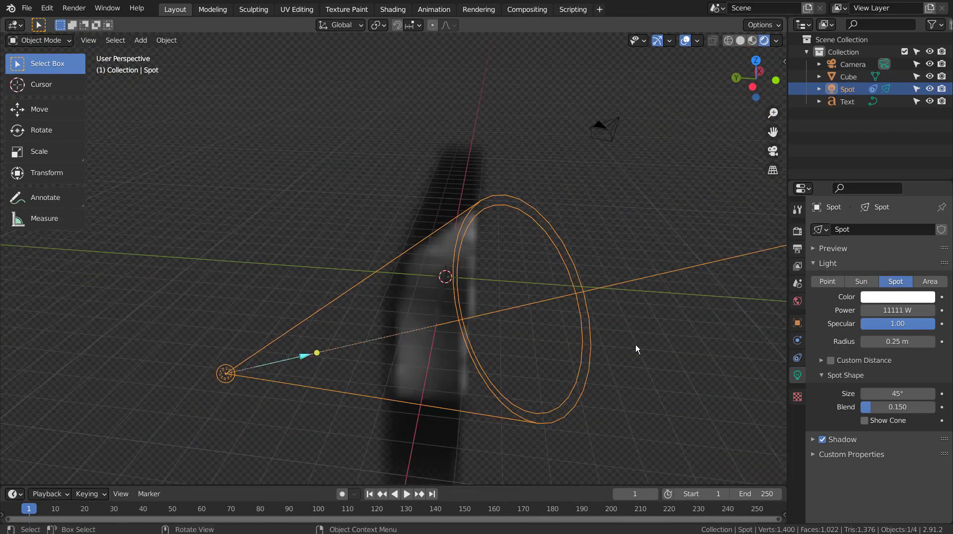
{"action": "left_click", "coordinate": [436, 385]}
{"action": "middle_click_drag", "start_coordinate": [483, 385], "coordinate": [500, 385]}
{"action": "key", "text": "Tab"}
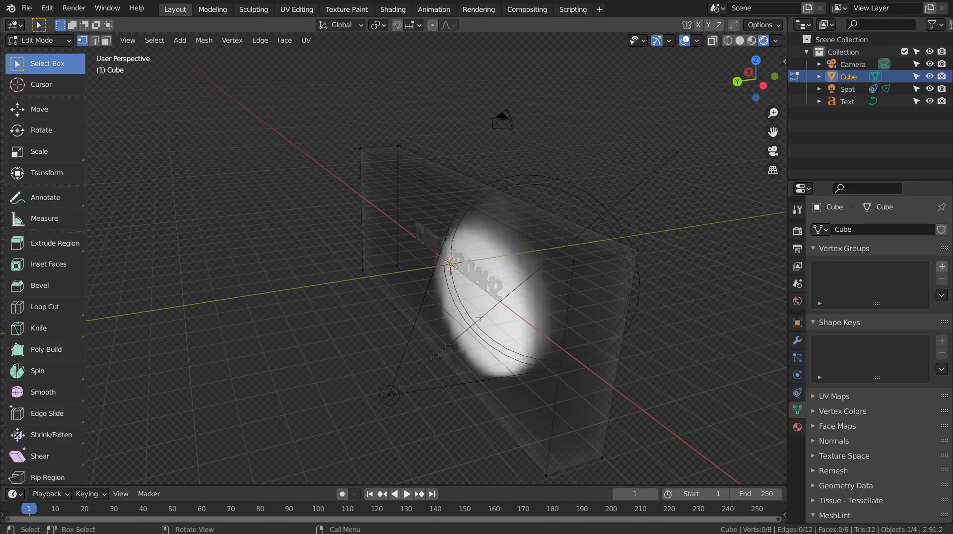
{"action": "key", "text": "a"}
{"action": "middle_click_drag", "start_coordinate": [564, 345], "coordinate": [546, 347]}
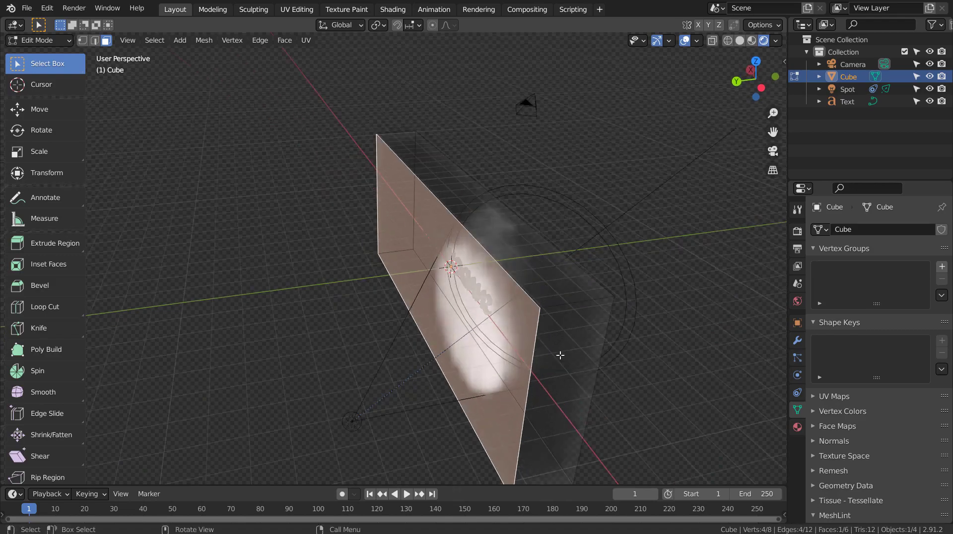
{"action": "key", "text": "g"}
{"action": "key", "text": "y"}
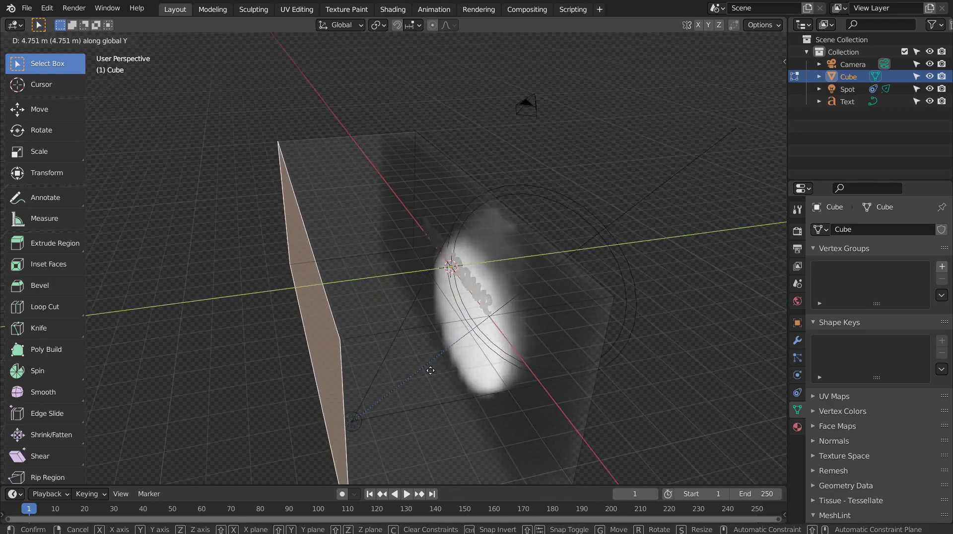
{"action": "left_click", "coordinate": [536, 376]}
{"action": "key", "text": "Tab"}
{"action": "middle_click_drag", "start_coordinate": [536, 372], "coordinate": [326, 332]}
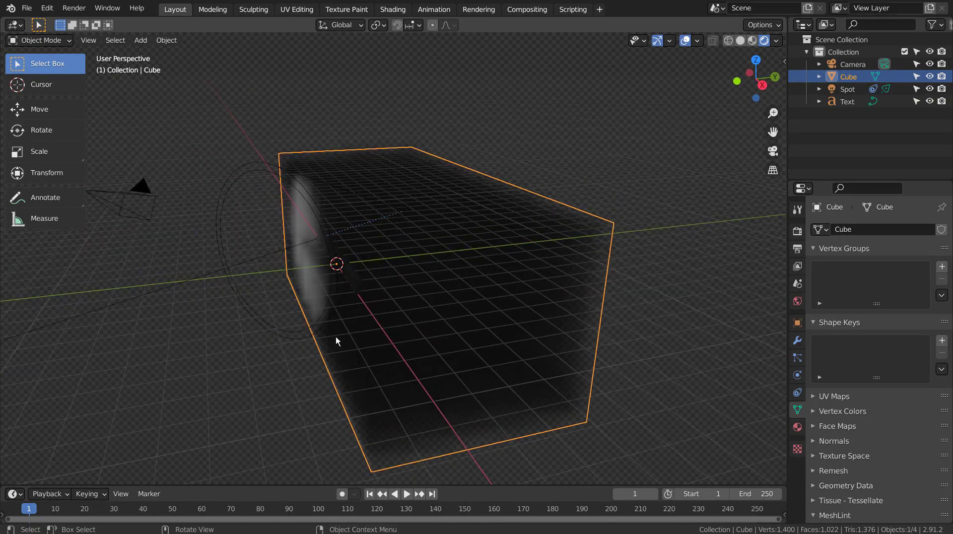
Extend the volume cube in front of the text by moving its front face about 2.37 m along negative Y
{"action": "key", "text": "Tab"}
{"action": "key", "text": "g"}
{"action": "key", "text": "y"}
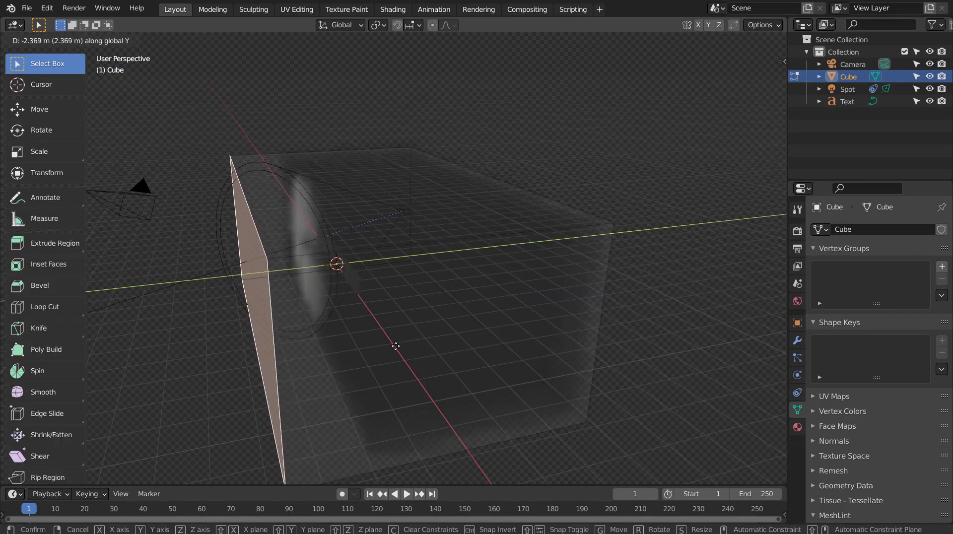
{"action": "left_click", "coordinate": [395, 345]}
{"action": "middle_click_drag", "start_coordinate": [335, 367], "coordinate": [525, 365]}
{"action": "key", "text": "Tab"}
{"action": "scroll", "coordinate": [428, 352], "scroll_direction": "up", "scroll_amount": 3}
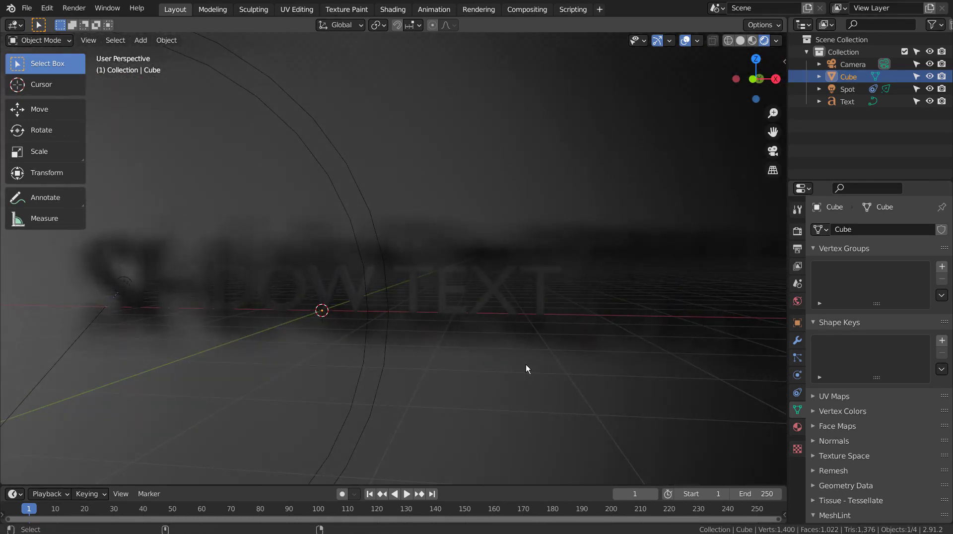
Fly the camera backward with the scene in wireframe until the entire text fits inside the camera frame
{"action": "key", "text": "KP_0"}
{"action": "key", "text": "shift+grave"}
{"action": "key", "text": "s"}
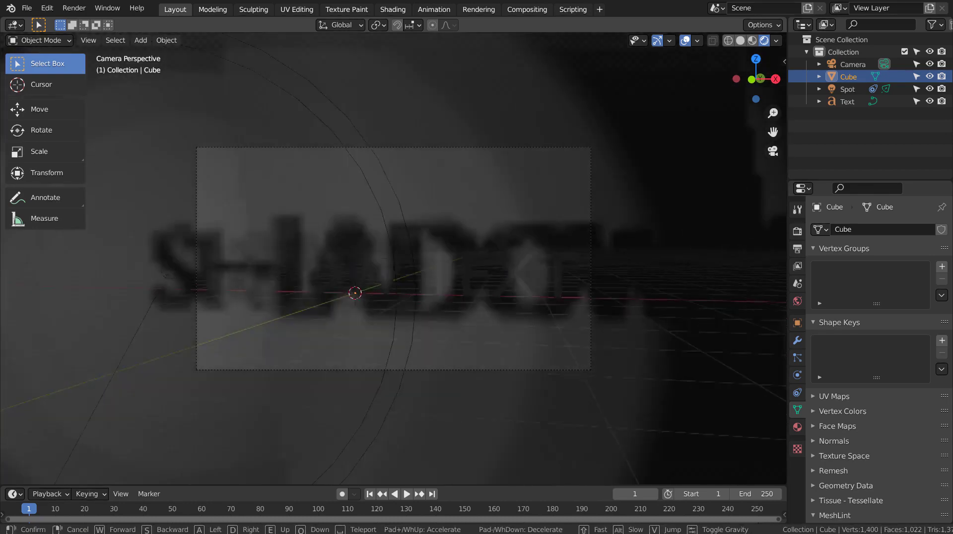
{"action": "left_click", "coordinate": [394, 258]}
{"action": "key", "text": "shift+z"}
{"action": "key", "text": "shift+grave"}
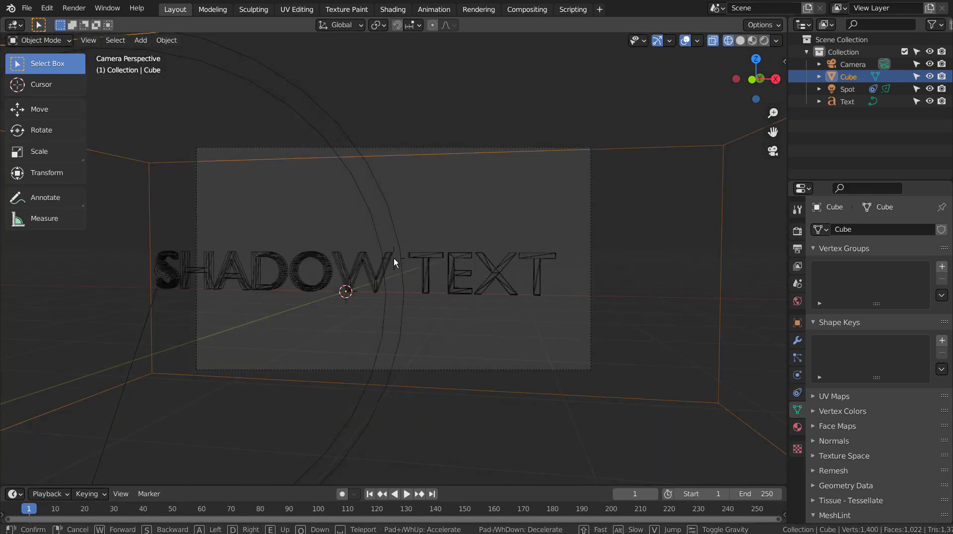
{"action": "key", "text": "s"}
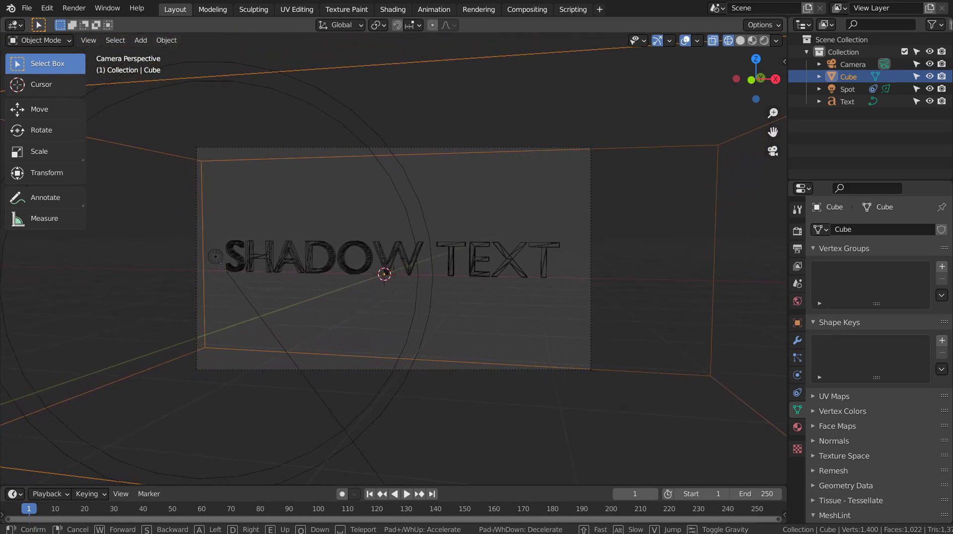
{"action": "left_click", "coordinate": [484, 260]}
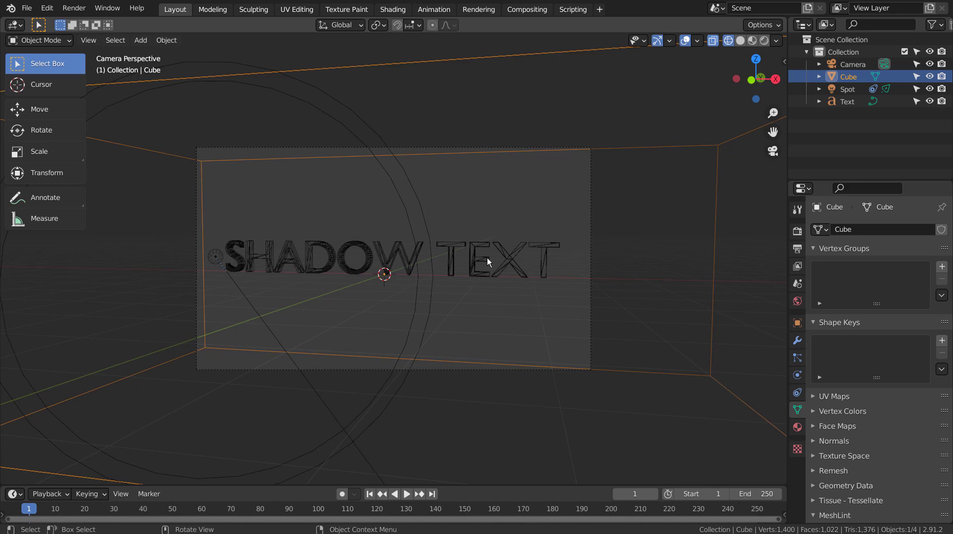
Select the text and check the Transparent option in the render Film settings
{"action": "left_click", "coordinate": [488, 260]}
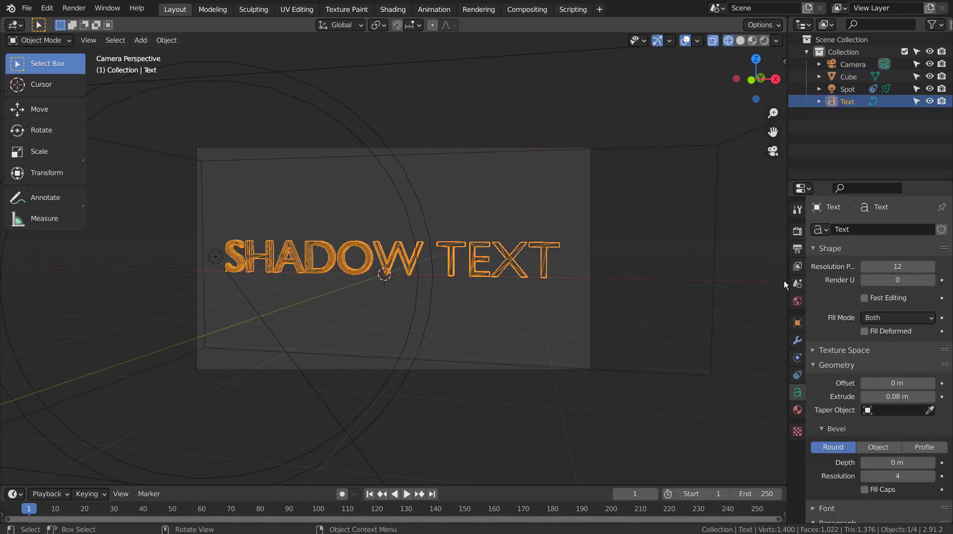
{"action": "left_click", "coordinate": [797, 231]}
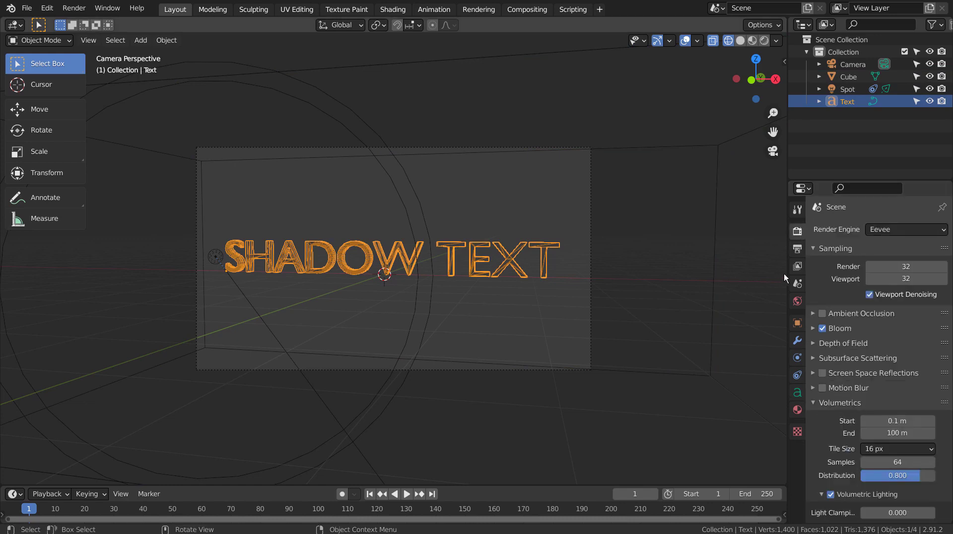
{"action": "scroll", "coordinate": [847, 332], "scroll_direction": "down", "scroll_amount": 10}
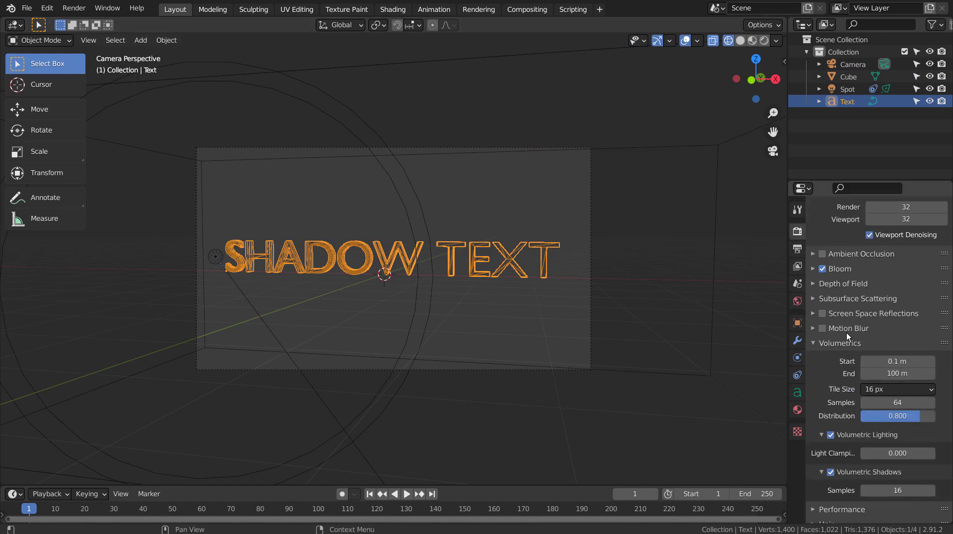
{"action": "scroll", "coordinate": [846, 333], "scroll_direction": "down", "scroll_amount": 7}
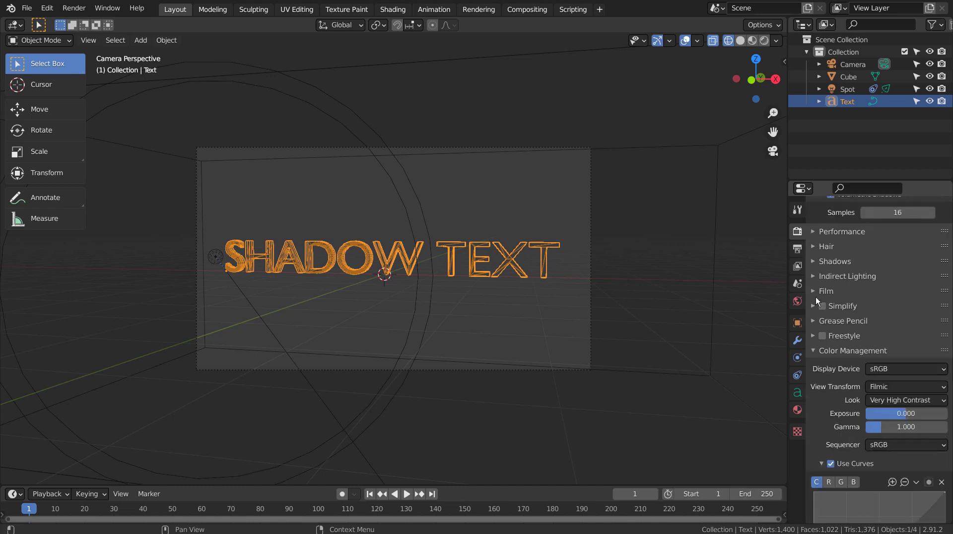
{"action": "left_click", "coordinate": [814, 290]}
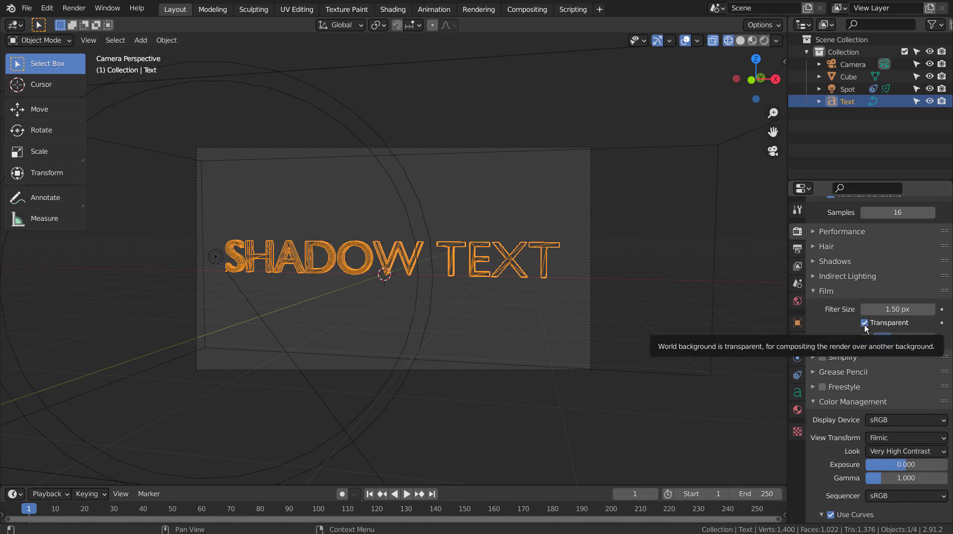
{"action": "left_click", "coordinate": [814, 291]}
Replace the world's environment texture with a black RGB color and return the scene to rendered shading
{"action": "left_click", "coordinate": [798, 300]}
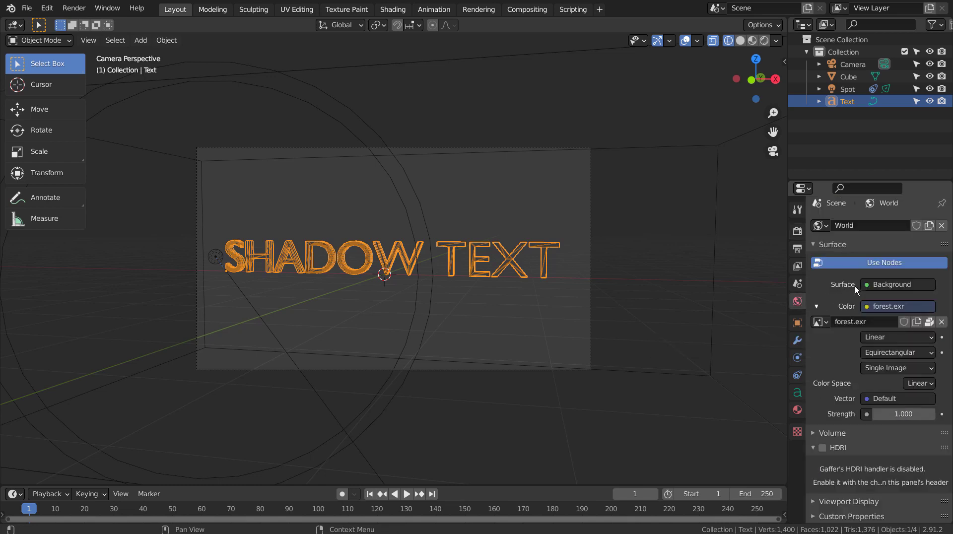
{"action": "left_click", "coordinate": [866, 306]}
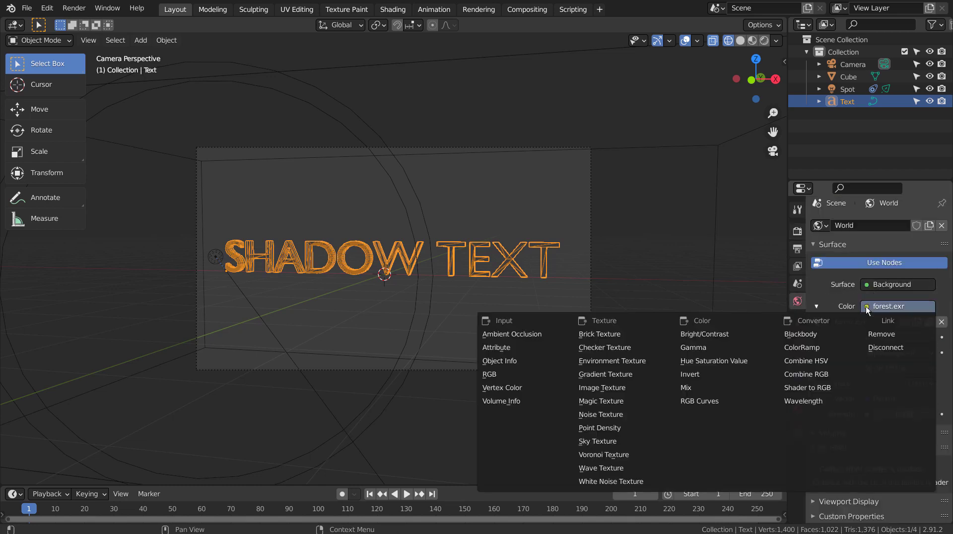
{"action": "left_click", "coordinate": [528, 373]}
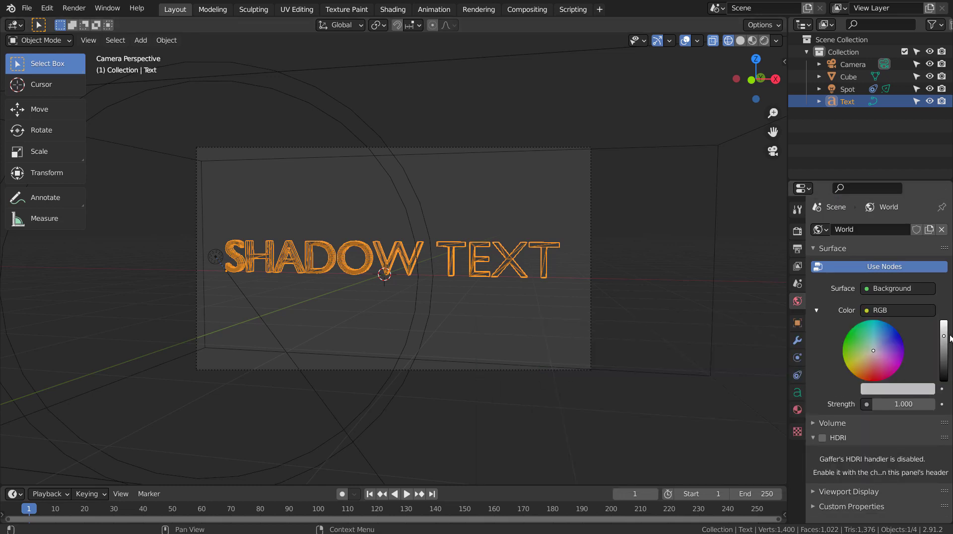
{"action": "scroll", "coordinate": [902, 320], "scroll_direction": "down", "scroll_amount": 10}
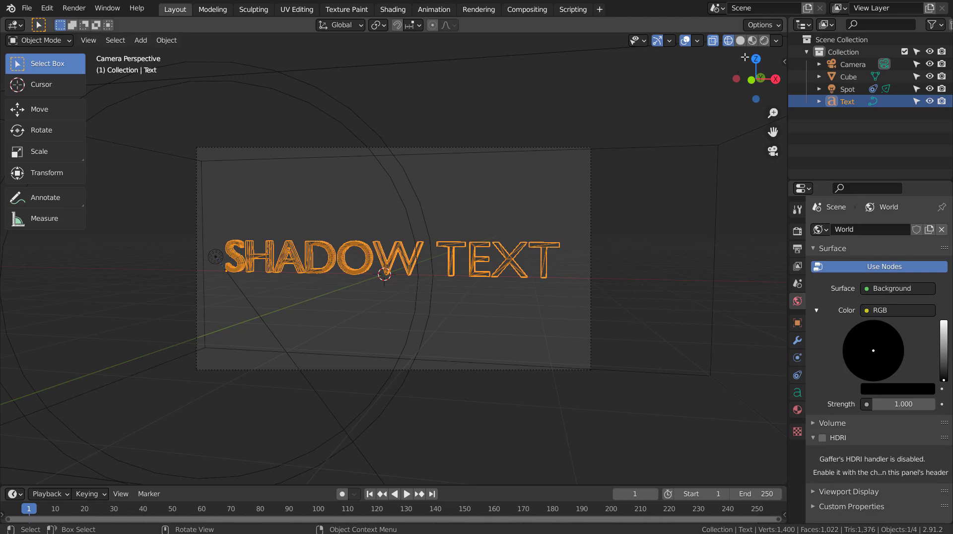
{"action": "key", "text": "shift+z"}
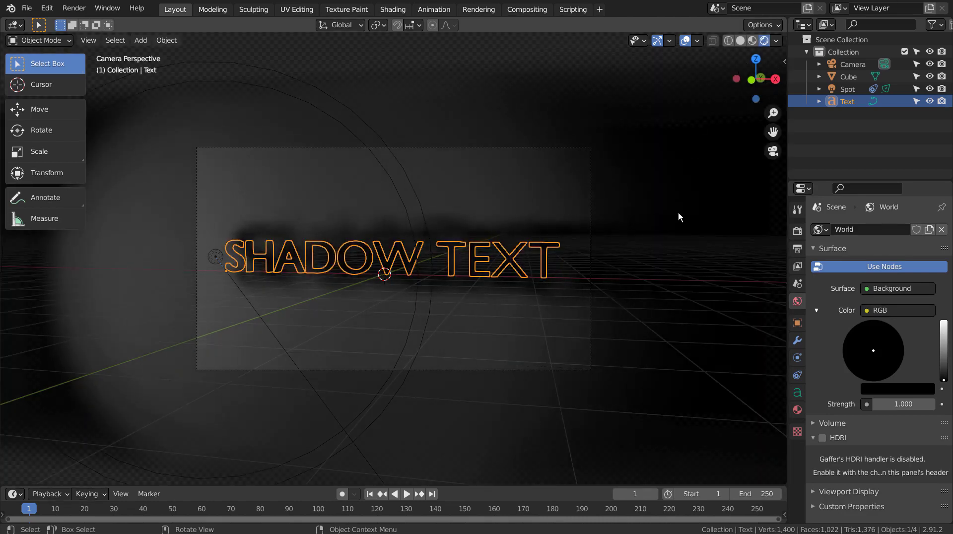
Select the spot light and insert a Location keyframe for it at frame 1 in top view
{"action": "left_click", "coordinate": [667, 257]}
{"action": "scroll", "coordinate": [662, 317], "scroll_direction": "up", "scroll_amount": 2}
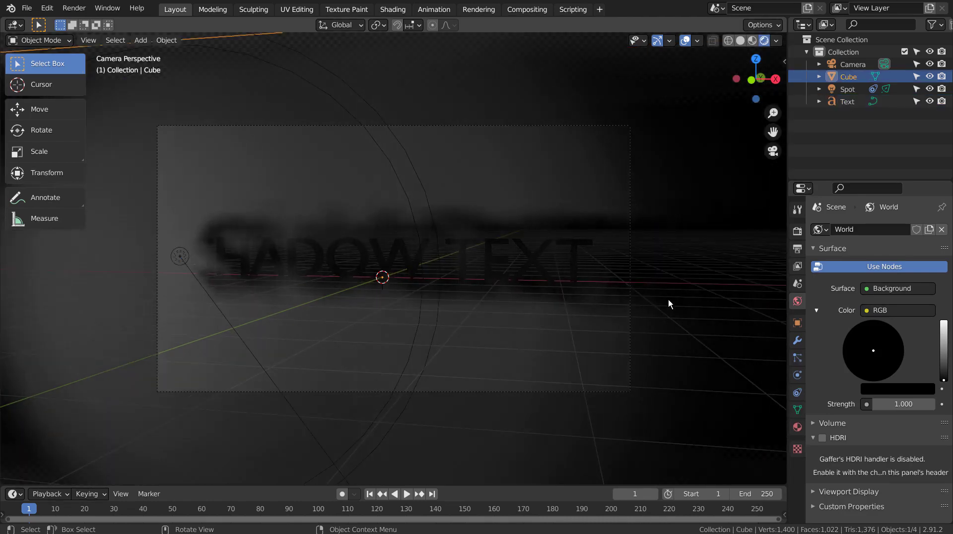
{"action": "left_click", "coordinate": [178, 258]}
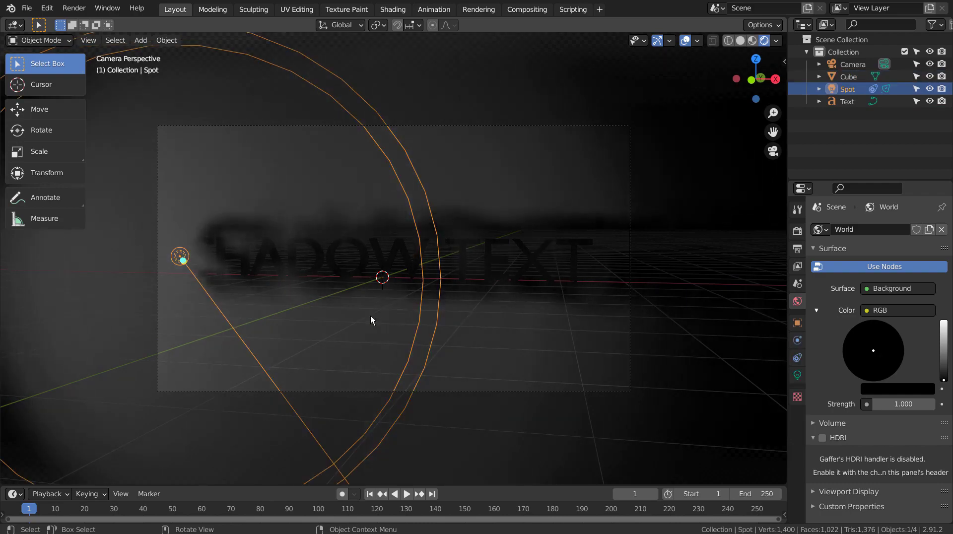
{"action": "key", "text": "KP_7"}
{"action": "scroll", "coordinate": [377, 317], "scroll_direction": "down", "scroll_amount": 3}
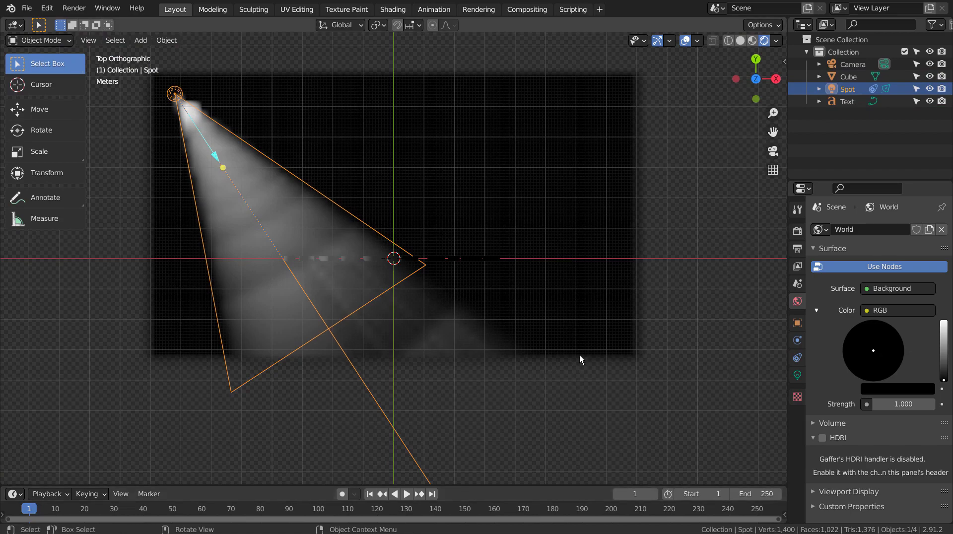
{"action": "key", "text": "i"}
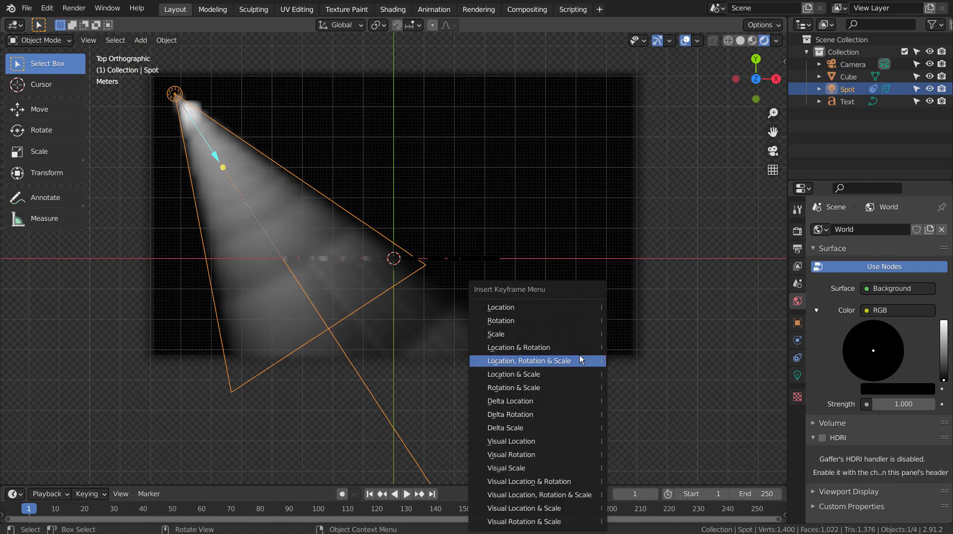
{"action": "left_click", "coordinate": [557, 311]}
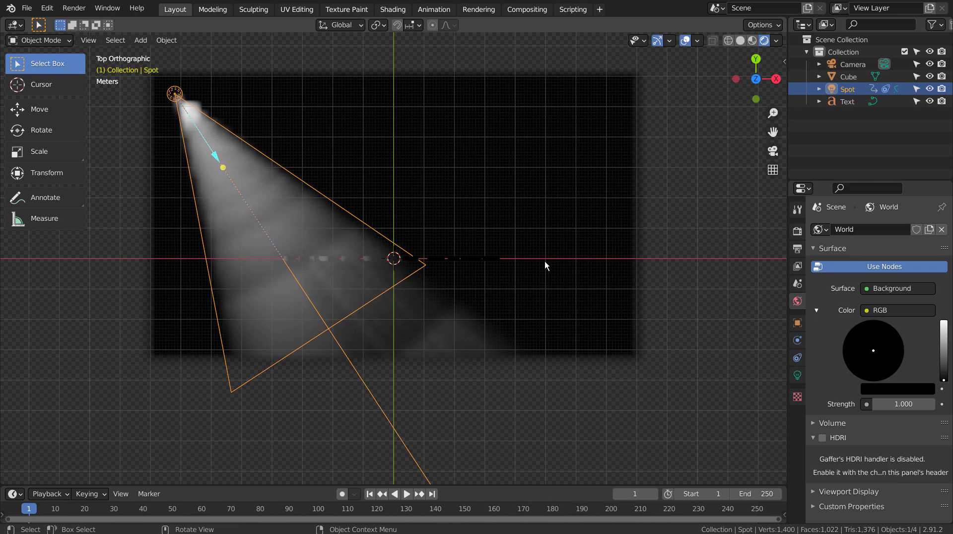
Try moving the spot light about 14.29 m along X to test its tracking
{"action": "key", "text": "g"}
{"action": "key", "text": "x"}
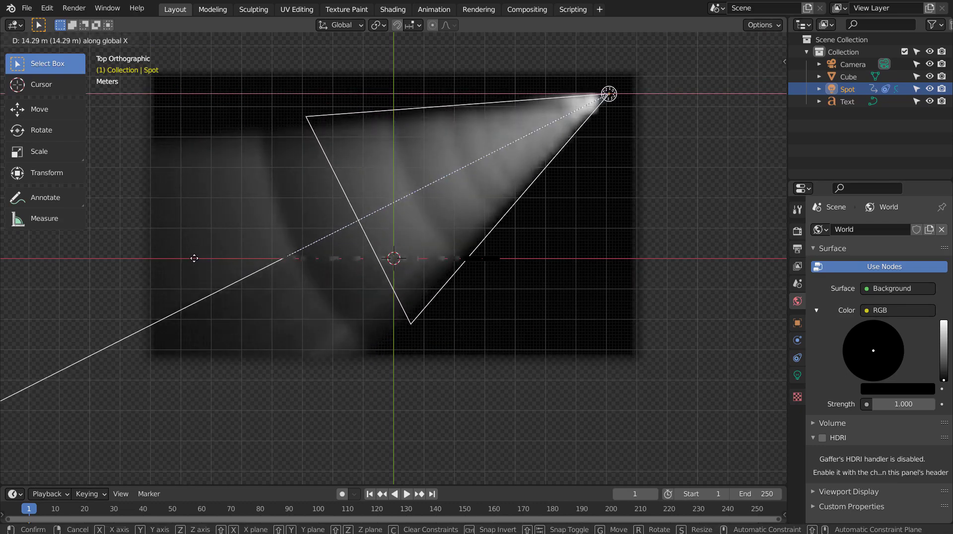
{"action": "left_click", "coordinate": [194, 258]}
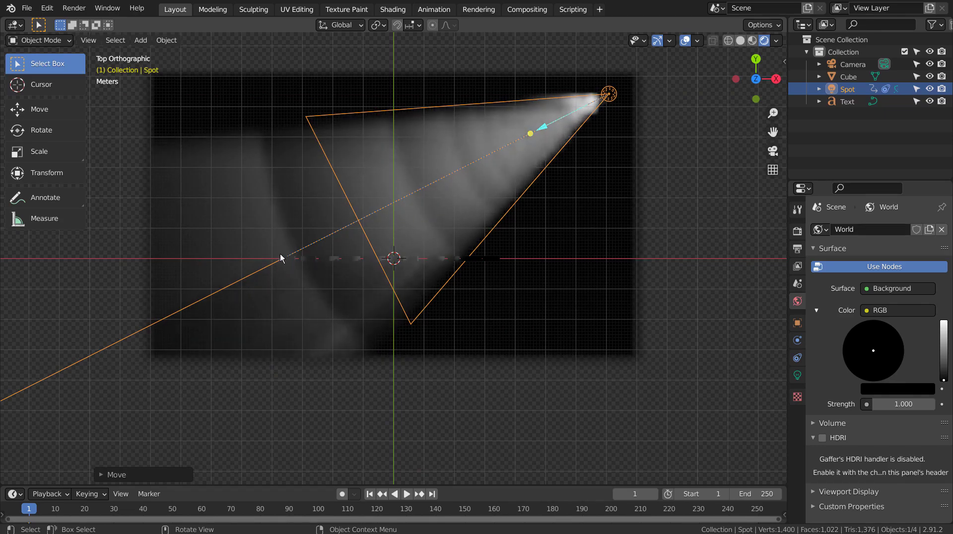
Select the text, set its origin to its geometry, and return to top view
{"action": "middle_click_drag", "start_coordinate": [323, 285], "coordinate": [255, 268]}
{"action": "left_click", "coordinate": [242, 260]}
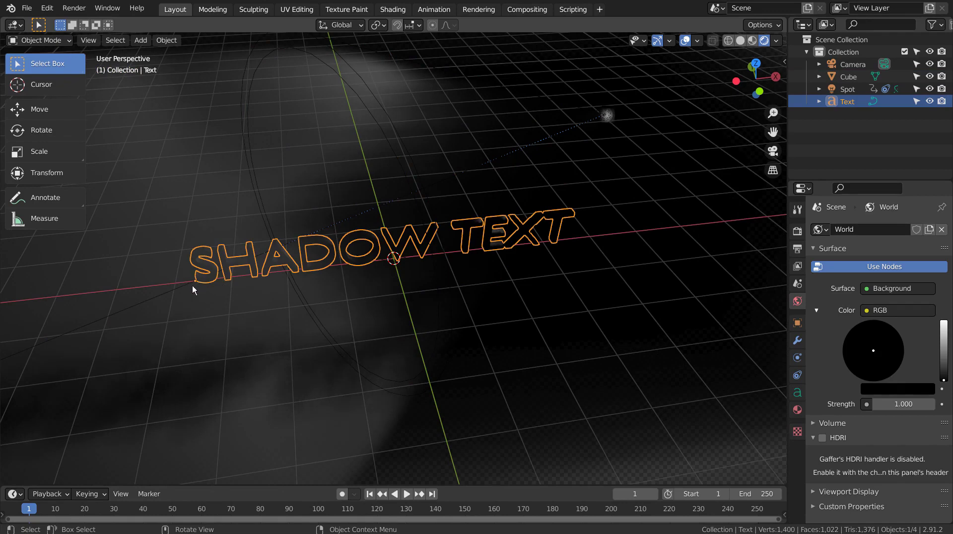
{"action": "left_click", "coordinate": [169, 41]}
{"action": "mouse_move", "coordinate": [174, 68]}
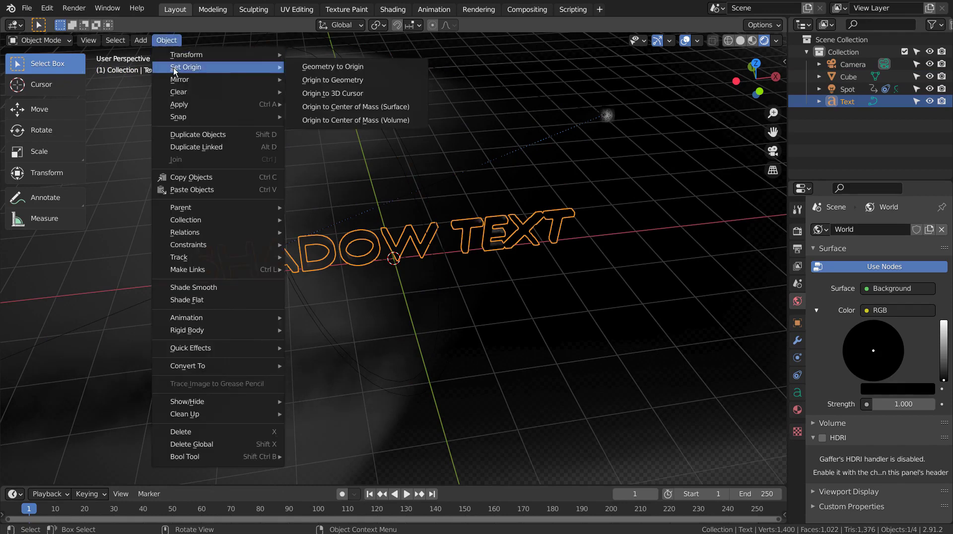
{"action": "left_click", "coordinate": [386, 80]}
{"action": "middle_click_drag", "start_coordinate": [524, 239], "coordinate": [483, 288]}
{"action": "key", "text": "KP_7"}
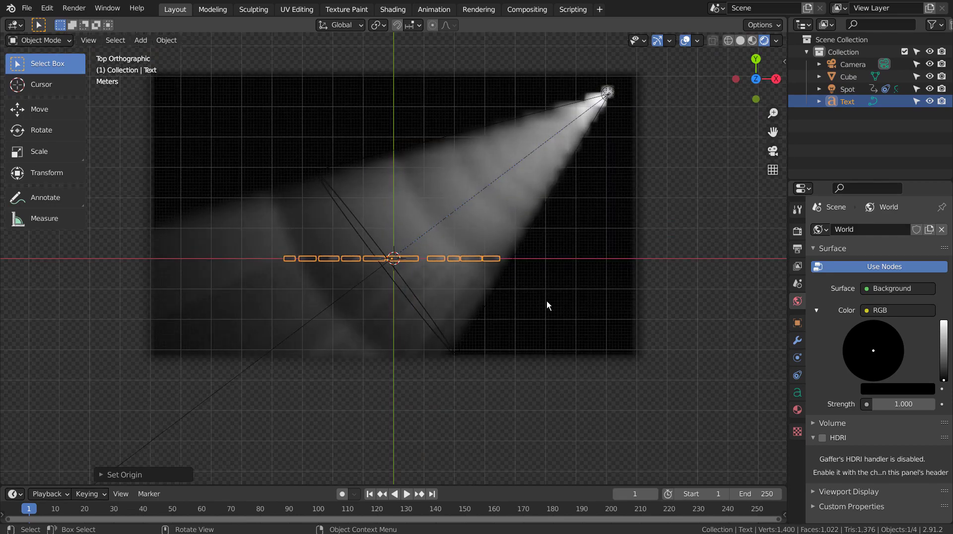
{"action": "key", "text": "g"}
{"action": "key", "text": "x"}
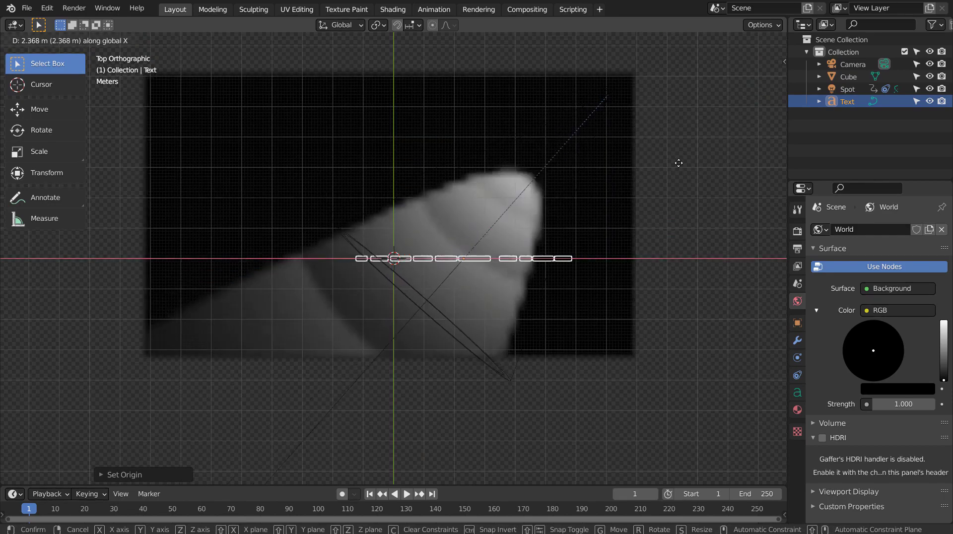
{"action": "left_click", "coordinate": [678, 163]}
{"action": "left_click", "coordinate": [620, 167]}
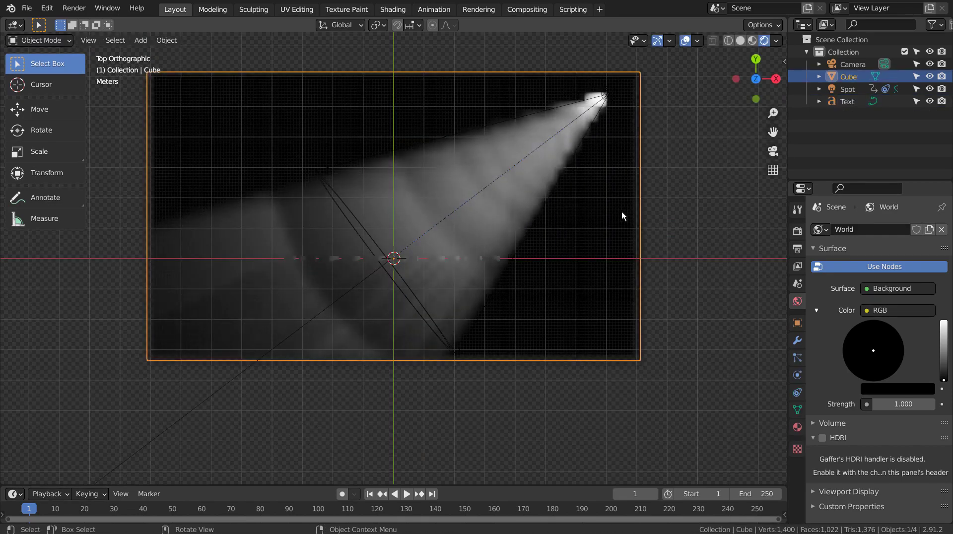
Select the spot light and try shifting it about 3.3 m along X past the volume cube's edge
{"action": "left_click", "coordinate": [613, 94]}
{"action": "left_click", "coordinate": [613, 94]}
{"action": "left_click", "coordinate": [612, 95]}
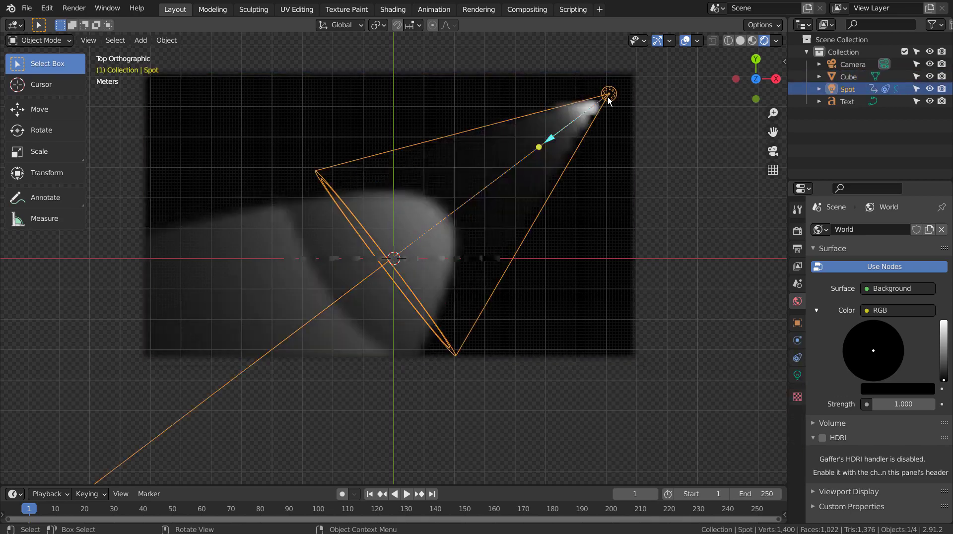
{"action": "key", "text": "g"}
{"action": "key", "text": "x"}
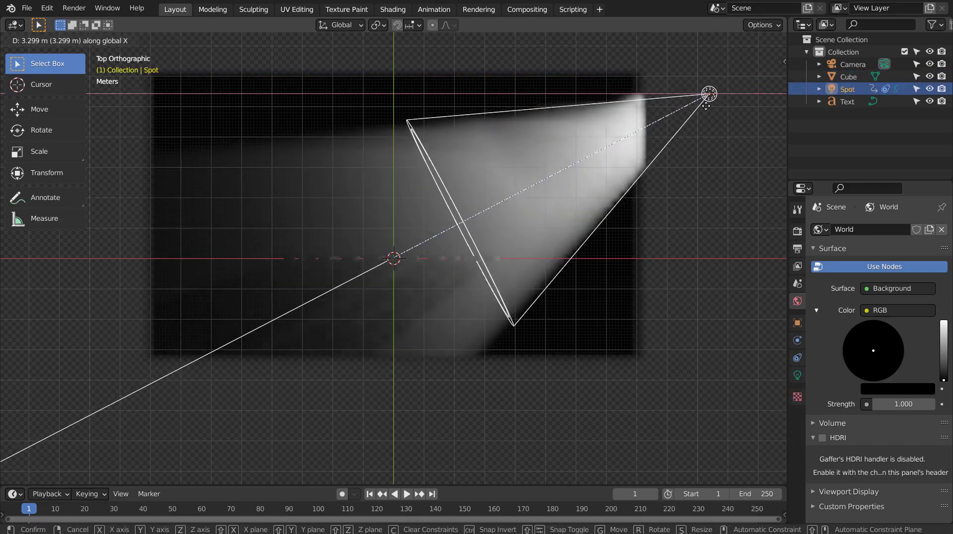
{"action": "left_click", "coordinate": [705, 106]}
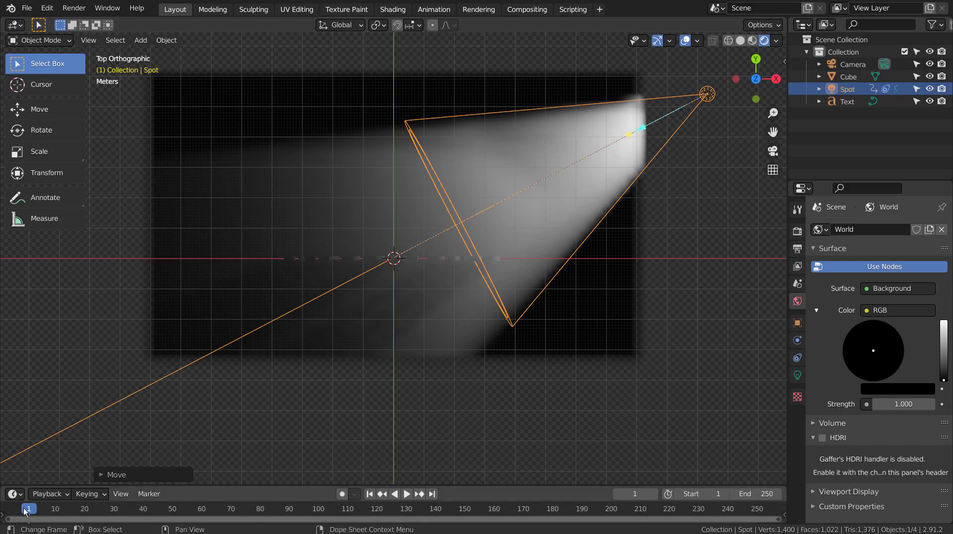
At frame 250, move the spot light about 15.12 m along X and insert a Location keyframe, leaving proportional editing off
{"action": "left_click_drag", "start_coordinate": [26, 511], "coordinate": [759, 514]}
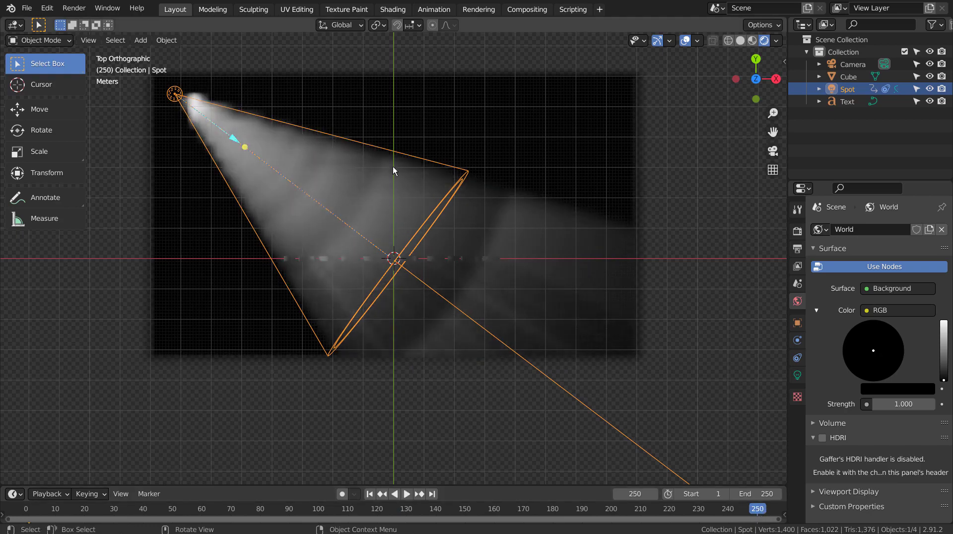
{"action": "key", "text": "g"}
{"action": "key", "text": "x"}
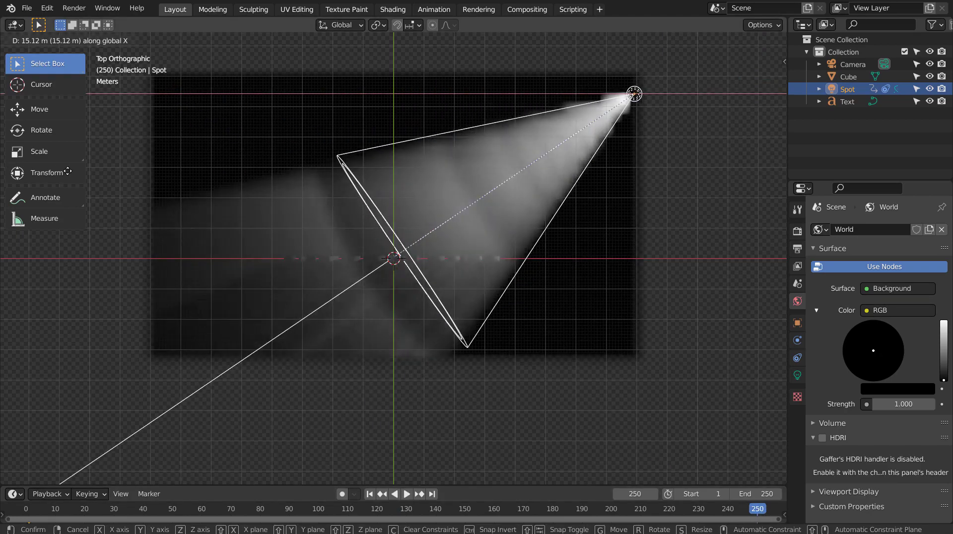
{"action": "left_click", "coordinate": [67, 171]}
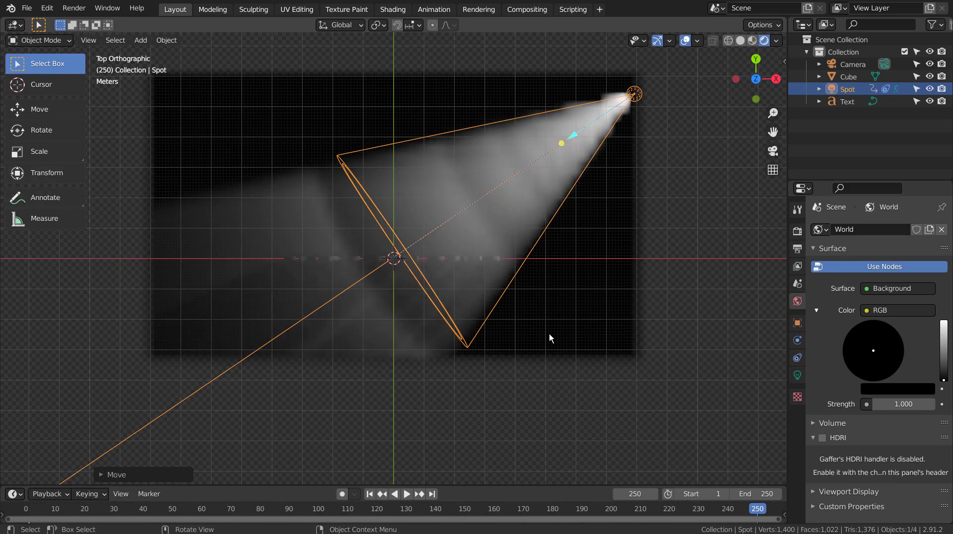
{"action": "key", "text": "o"}
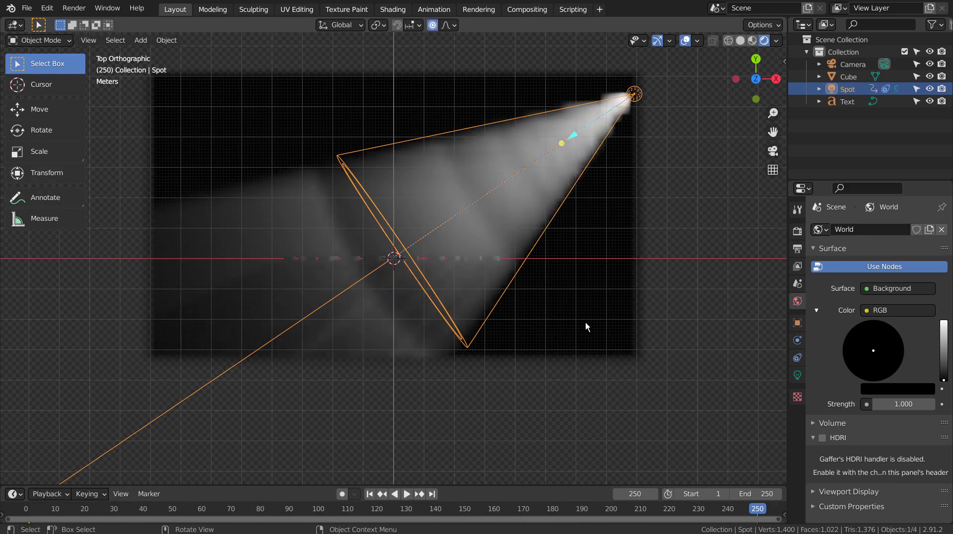
{"action": "key", "text": "i"}
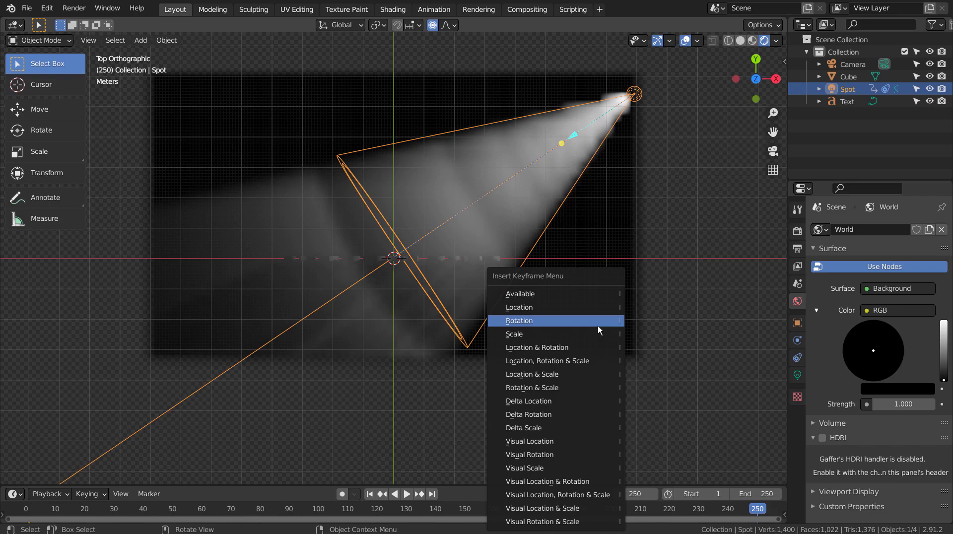
{"action": "left_click", "coordinate": [585, 307]}
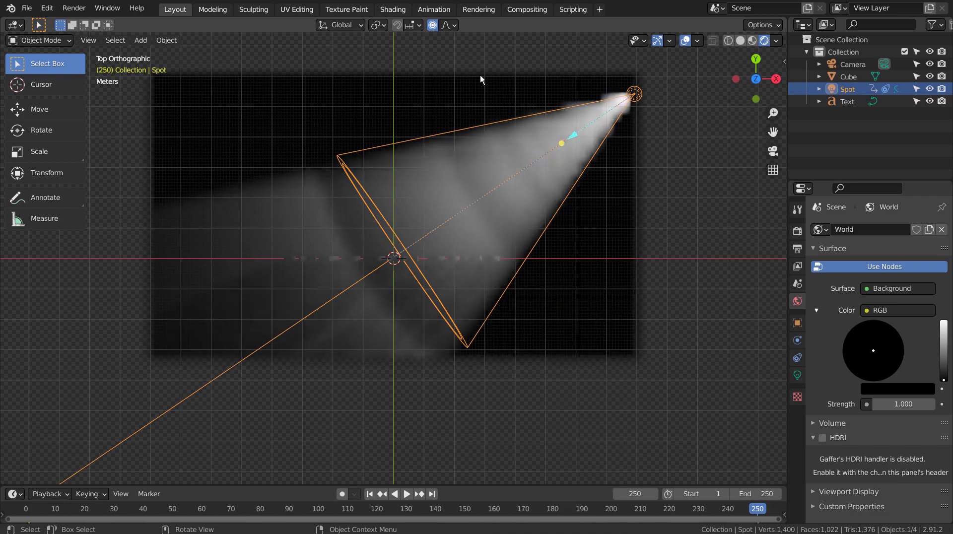
{"action": "left_click", "coordinate": [433, 25]}
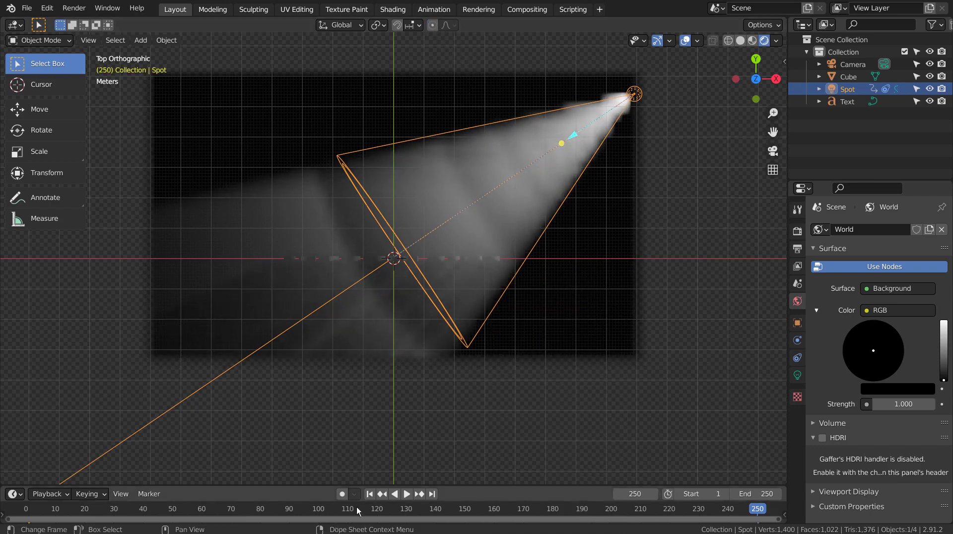
Play the spot light animation from frame 1 in top view and through the camera, returning to the first frame
{"action": "left_click", "coordinate": [371, 494]}
{"action": "left_click", "coordinate": [406, 494]}
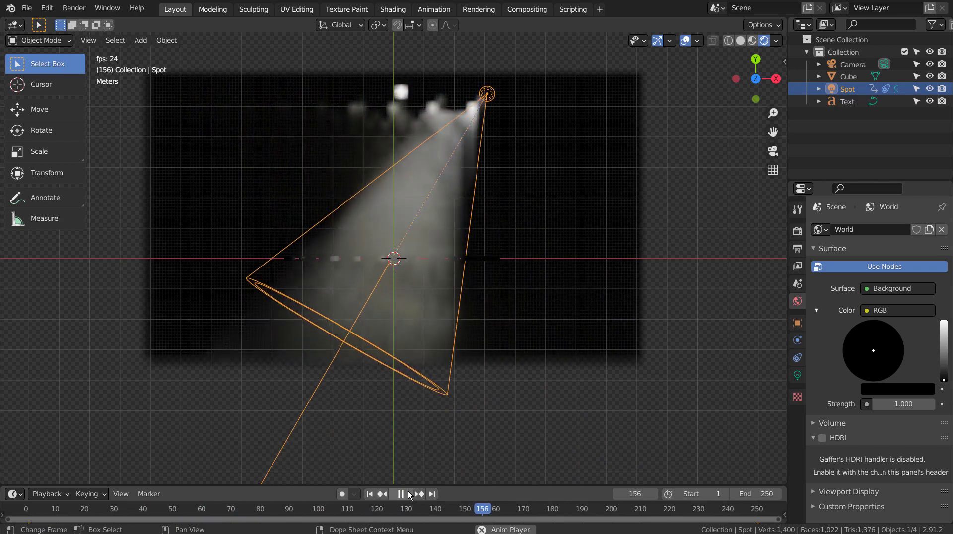
{"action": "left_click", "coordinate": [407, 492]}
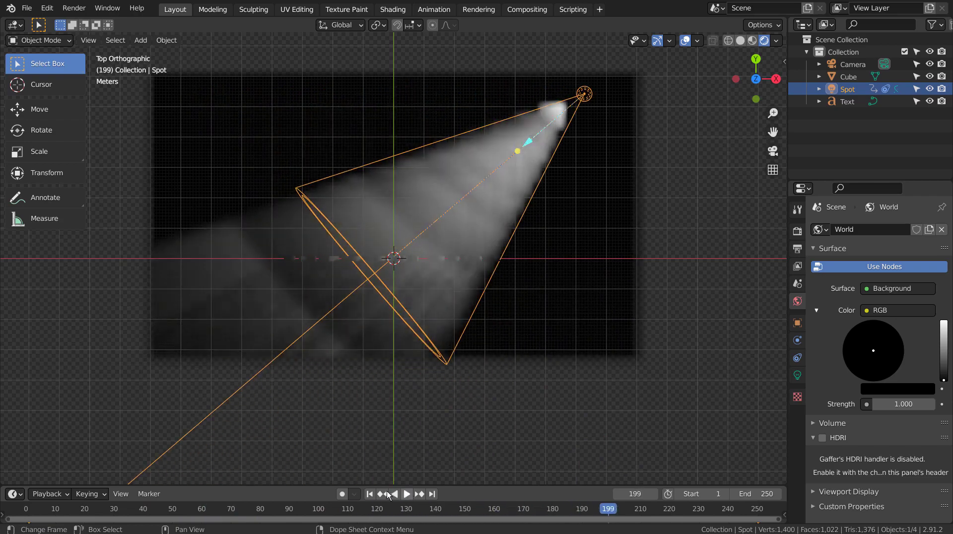
{"action": "left_click", "coordinate": [369, 493]}
{"action": "key", "text": "KP_0"}
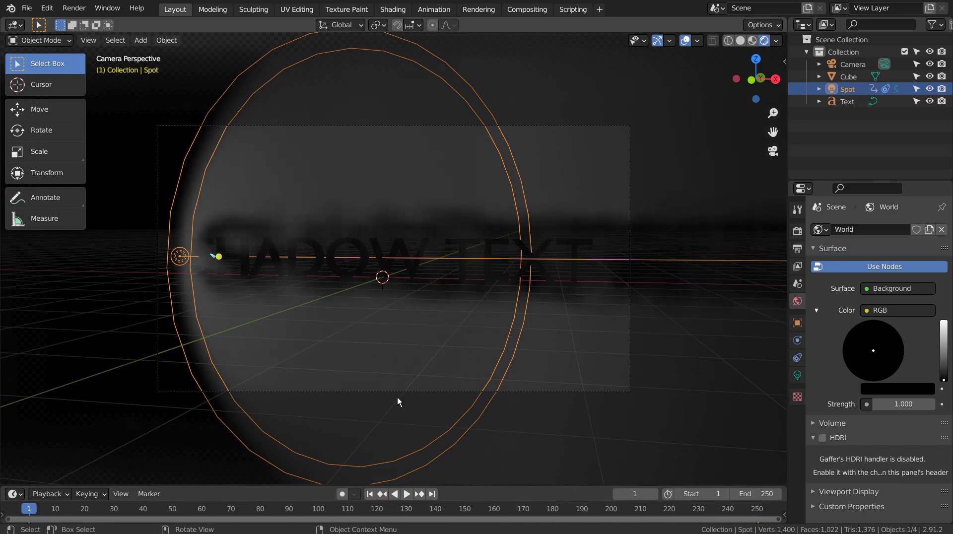
{"action": "left_click", "coordinate": [405, 496]}
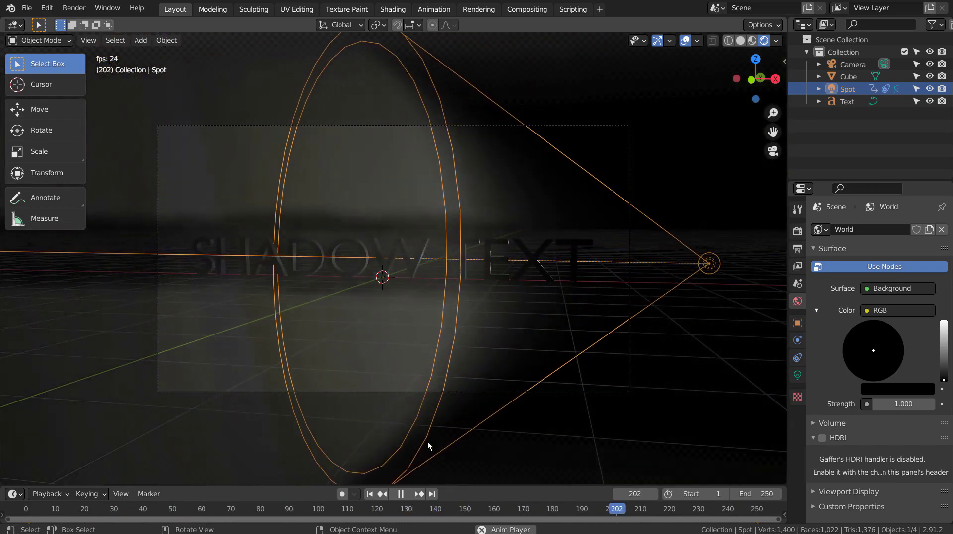
{"action": "left_click", "coordinate": [401, 495]}
{"action": "left_click", "coordinate": [369, 494]}
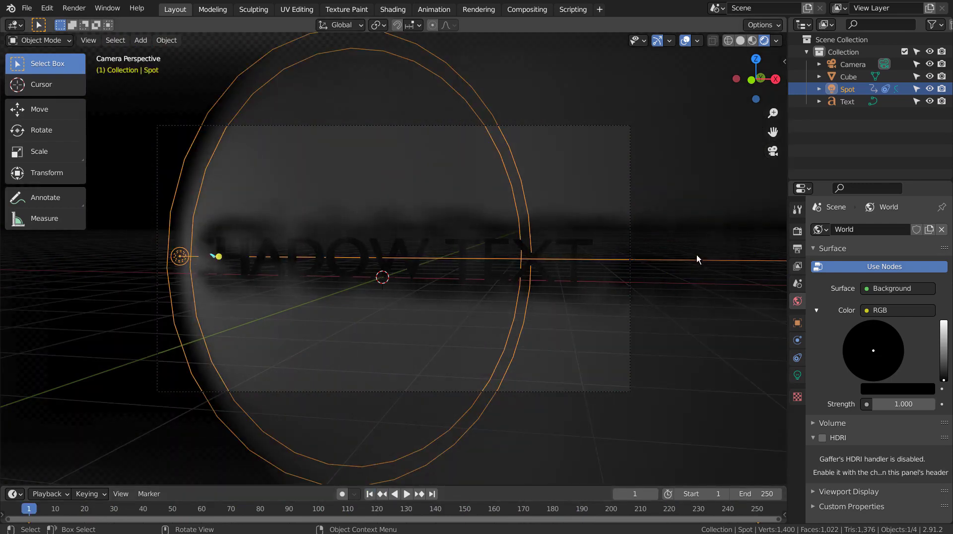
Set the render output to 25% resolution with the FFmpeg video file format and save the project
{"action": "left_click", "coordinate": [797, 231]}
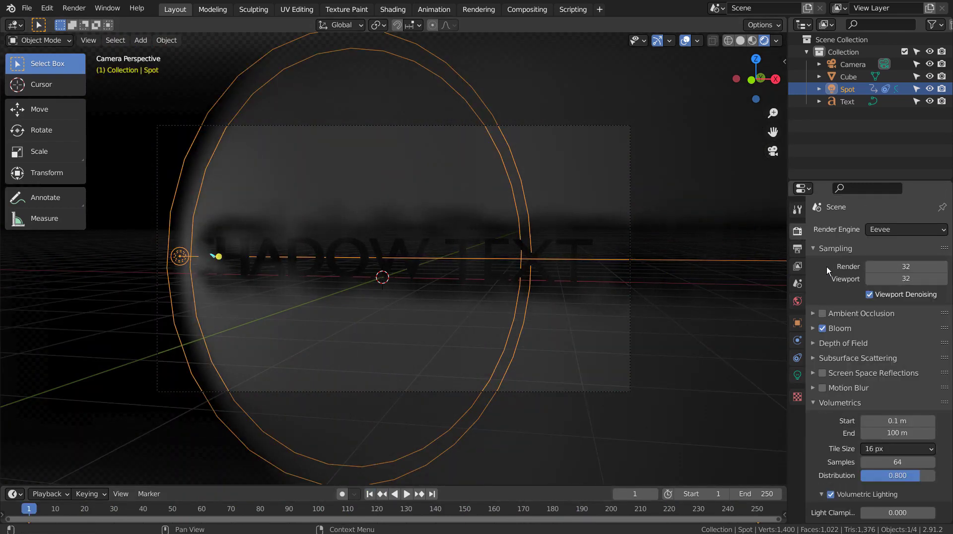
{"action": "left_click", "coordinate": [797, 249]}
{"action": "left_click", "coordinate": [893, 269]}
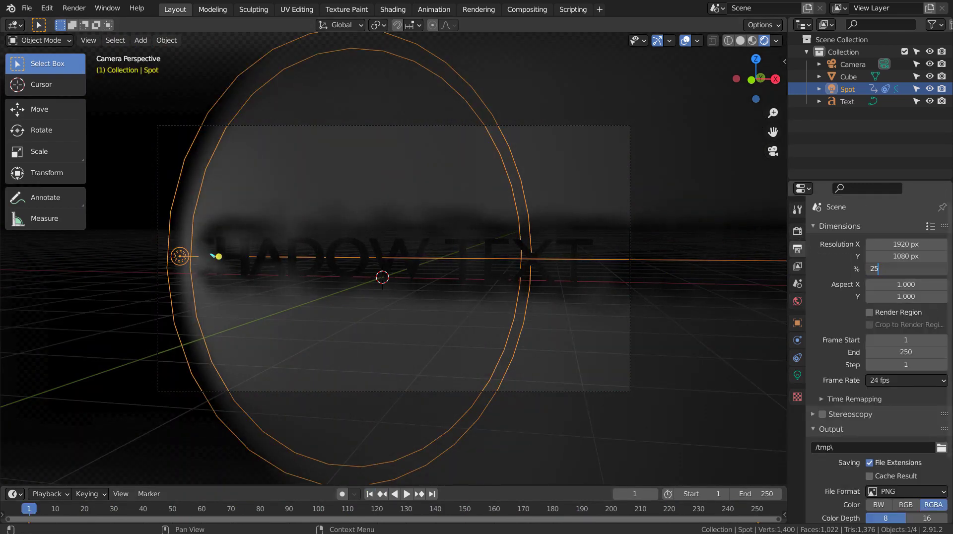
{"action": "key", "text": "Return"}
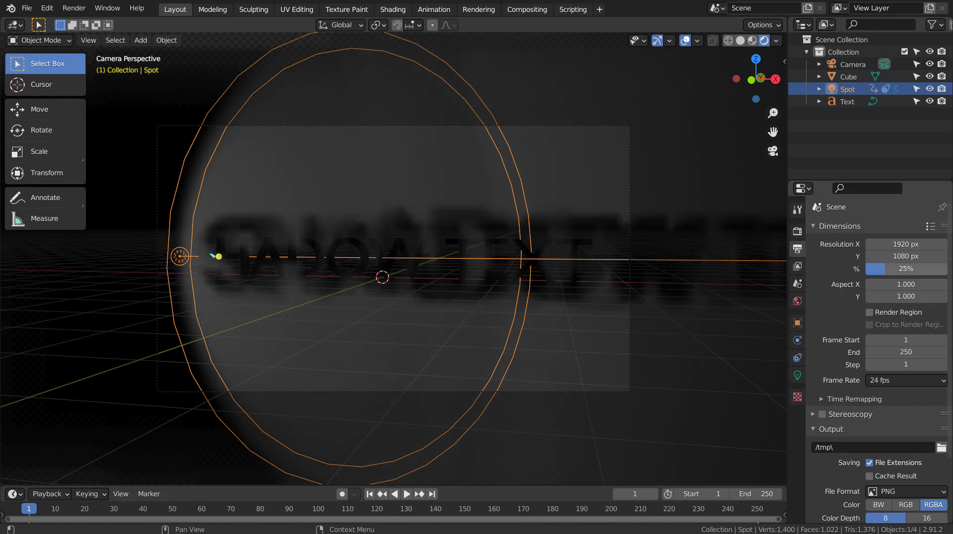
{"action": "left_click", "coordinate": [618, 316]}
{"action": "left_click", "coordinate": [905, 492]}
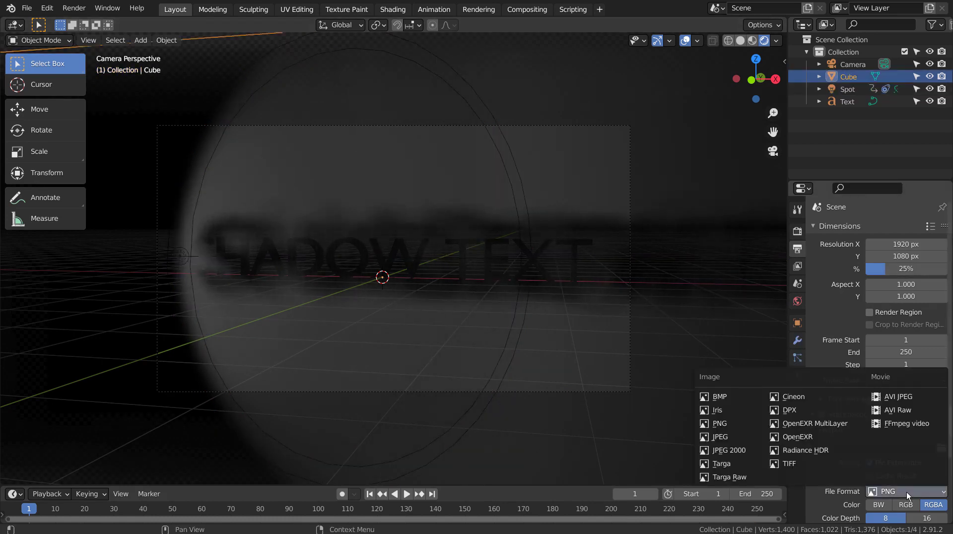
{"action": "left_click", "coordinate": [919, 424]}
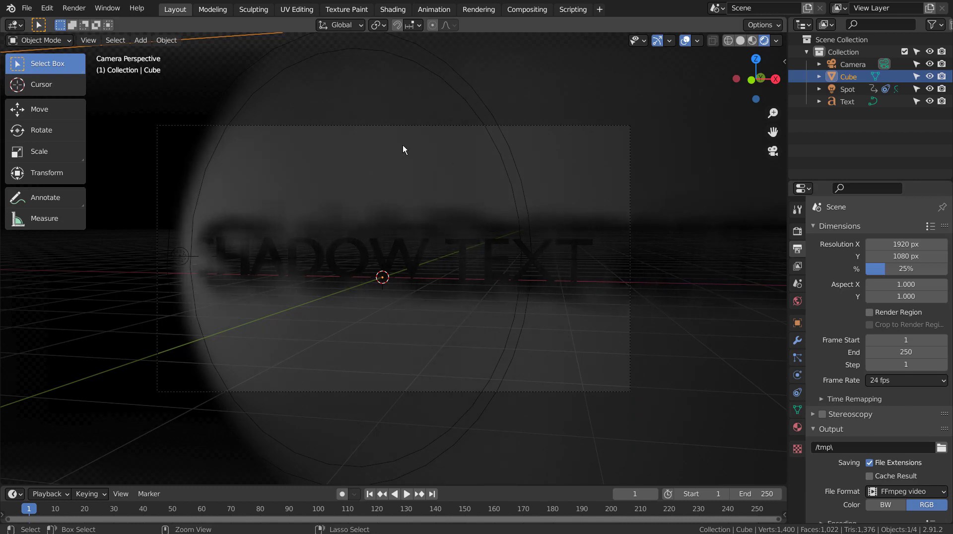
{"action": "key", "text": "ctrl+s"}
{"action": "left_click", "coordinate": [74, 8]}
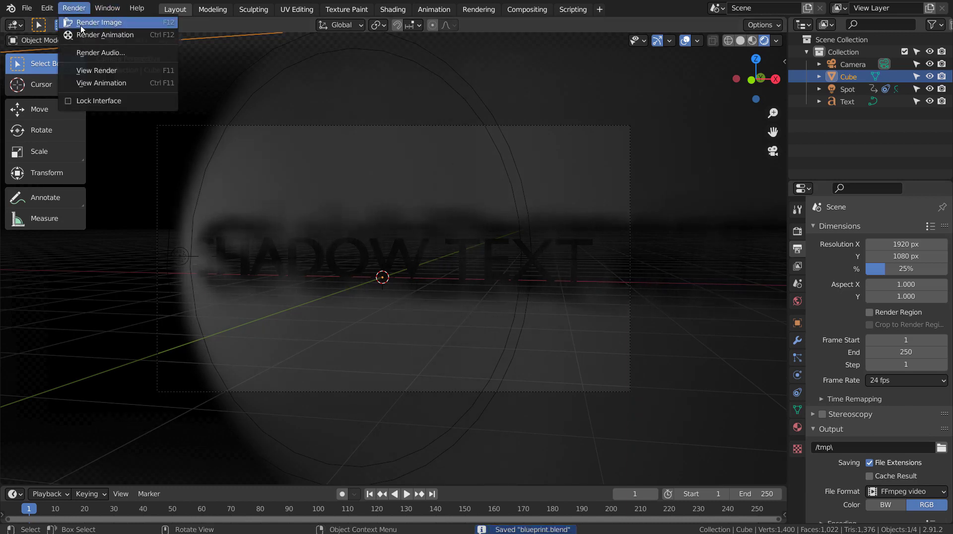
{"action": "left_click", "coordinate": [148, 37]}
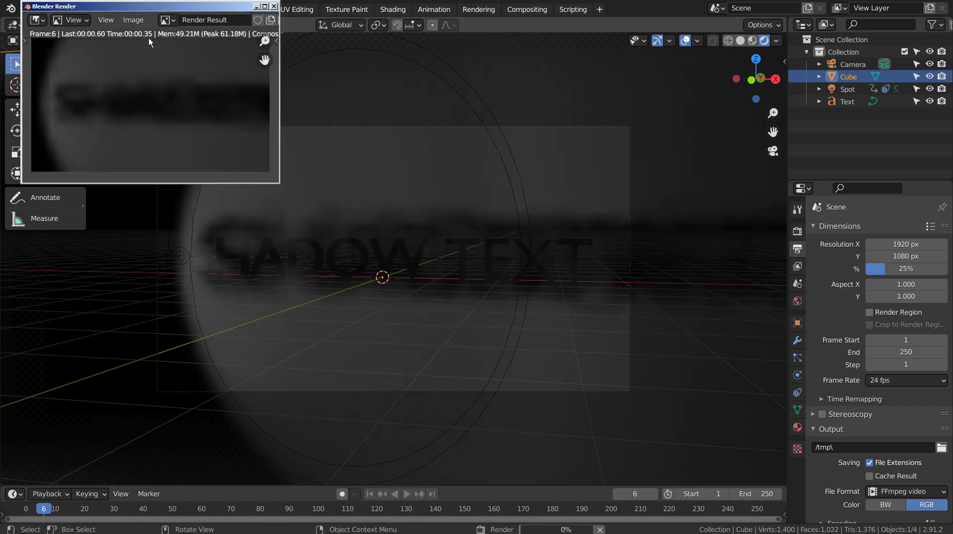
{"action": "left_click", "coordinate": [274, 6]}
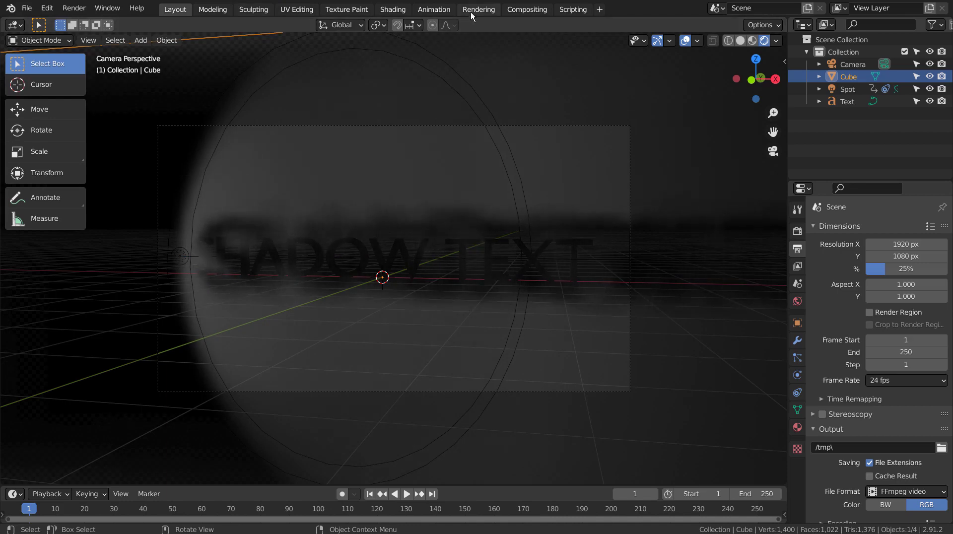
Turn off Use Nodes in the compositor and render the full animation
{"action": "left_click", "coordinate": [527, 9]}
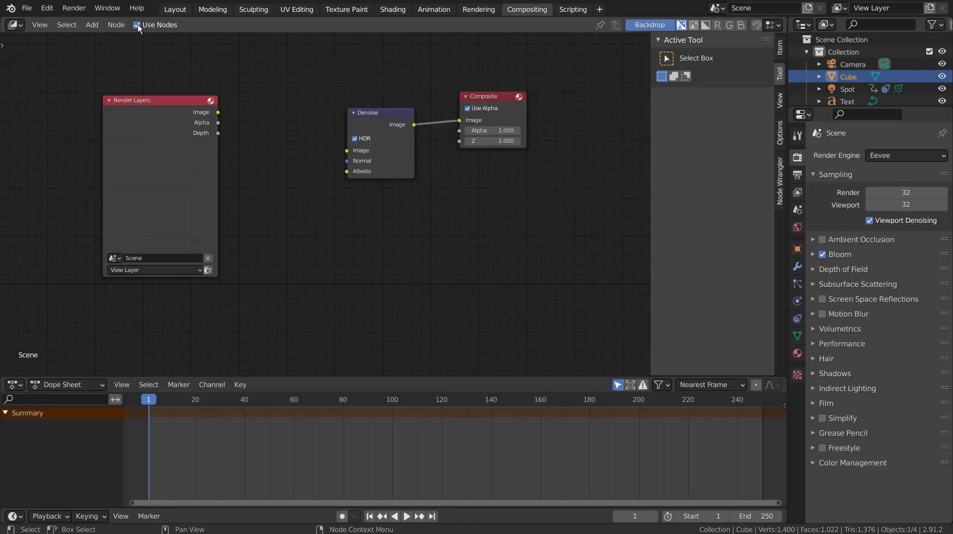
{"action": "left_click", "coordinate": [175, 9]}
{"action": "left_click", "coordinate": [74, 8]}
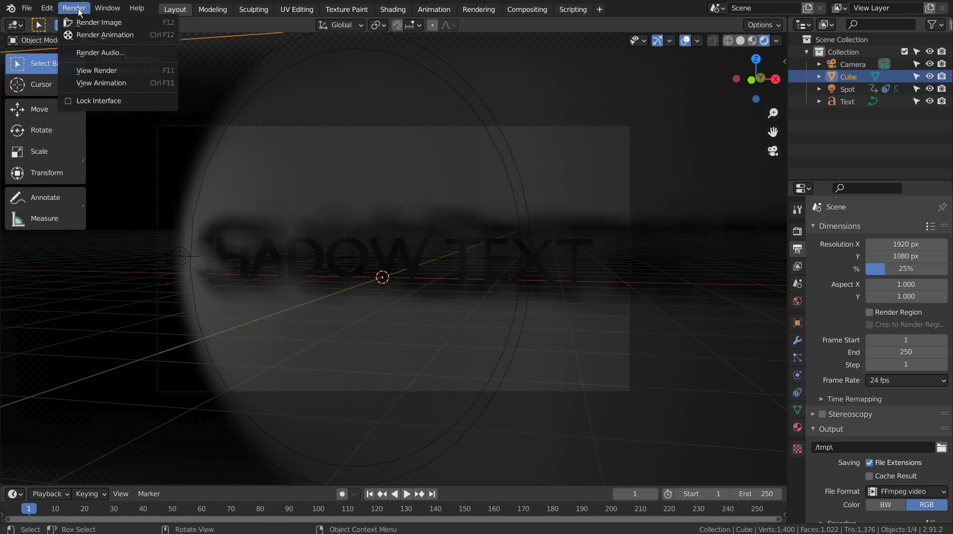
{"action": "left_click", "coordinate": [90, 34]}
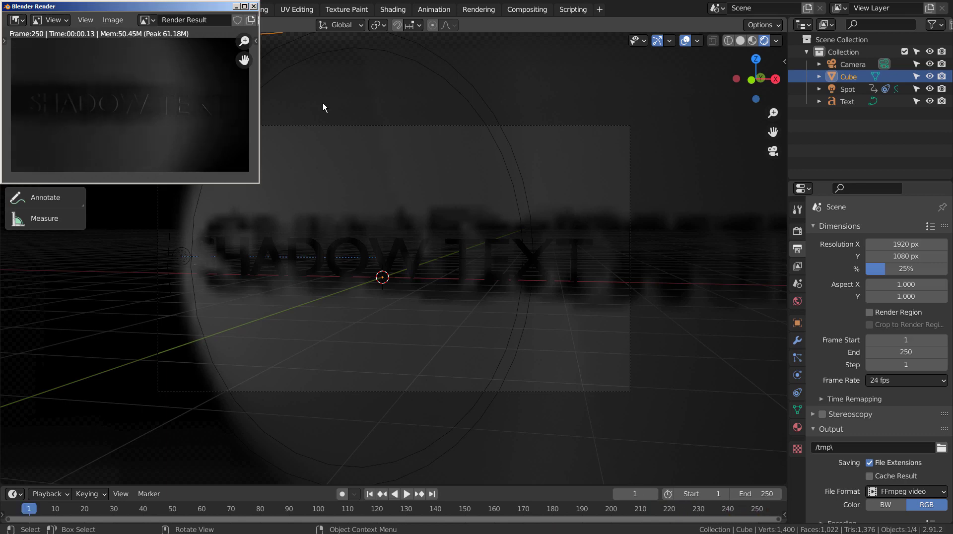
Open the rendered animation 0001-0250.mkv in the external media player and play it
{"action": "key", "text": "ctrl+F11"}
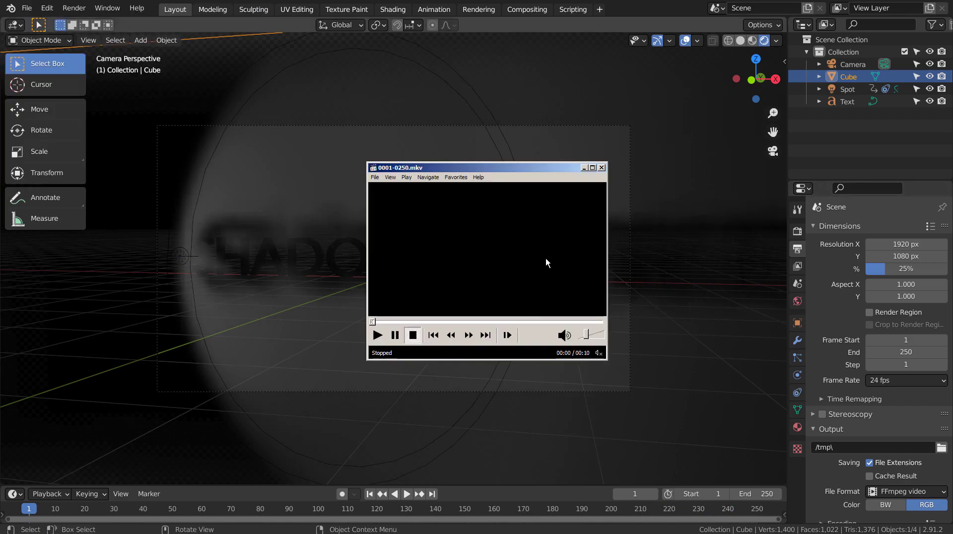
{"action": "left_click", "coordinate": [377, 336]}
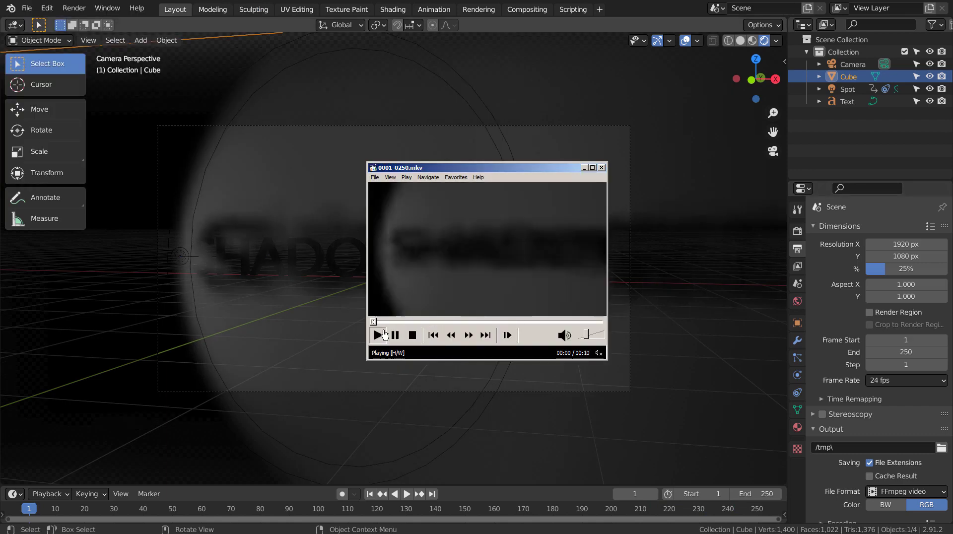